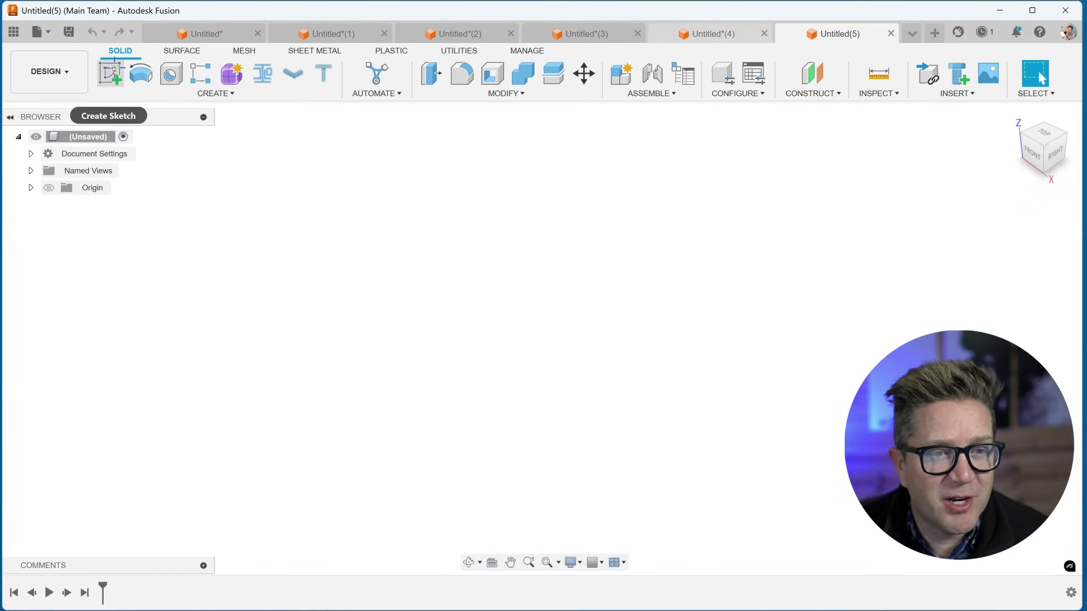
Start a sketch on the front plane, drawing a 90 mm horizontal line from the origin and a diagonal line crossing it
left_click(113, 69)
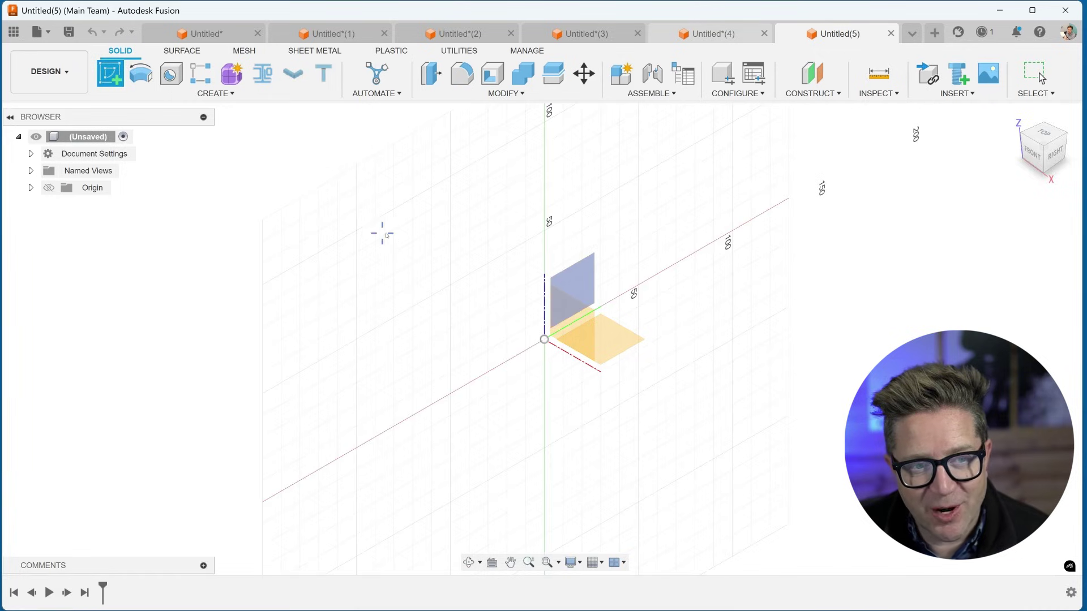
left_click(573, 308)
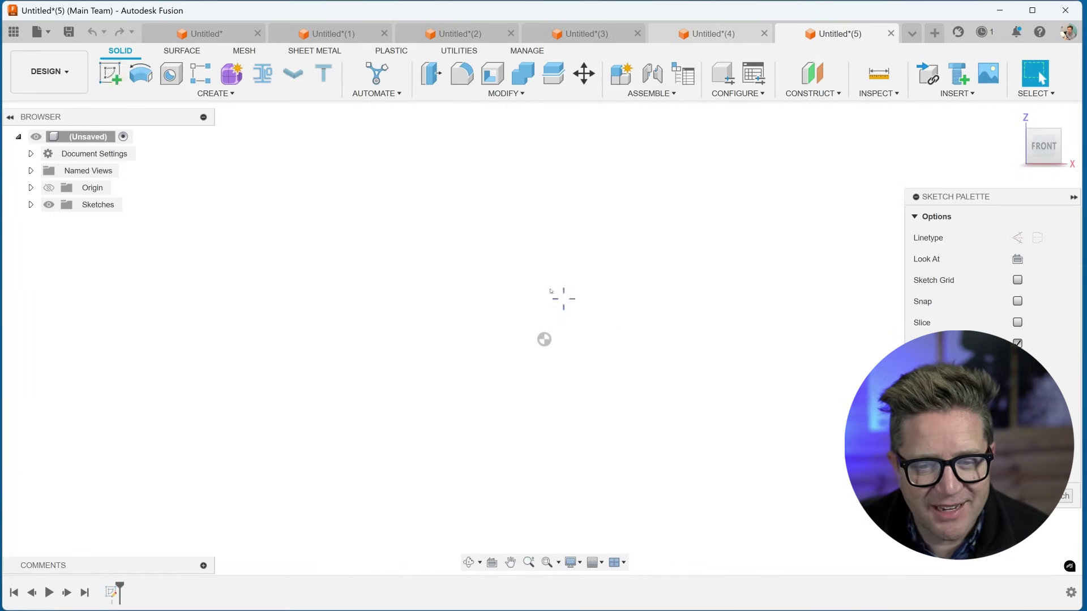
left_click(110, 74)
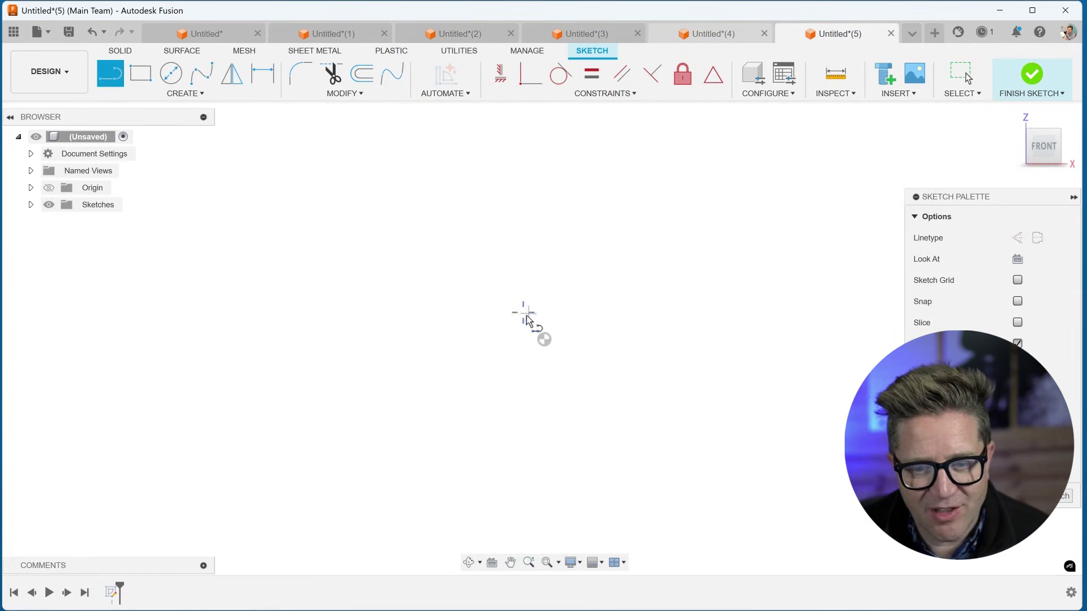
left_click(544, 339)
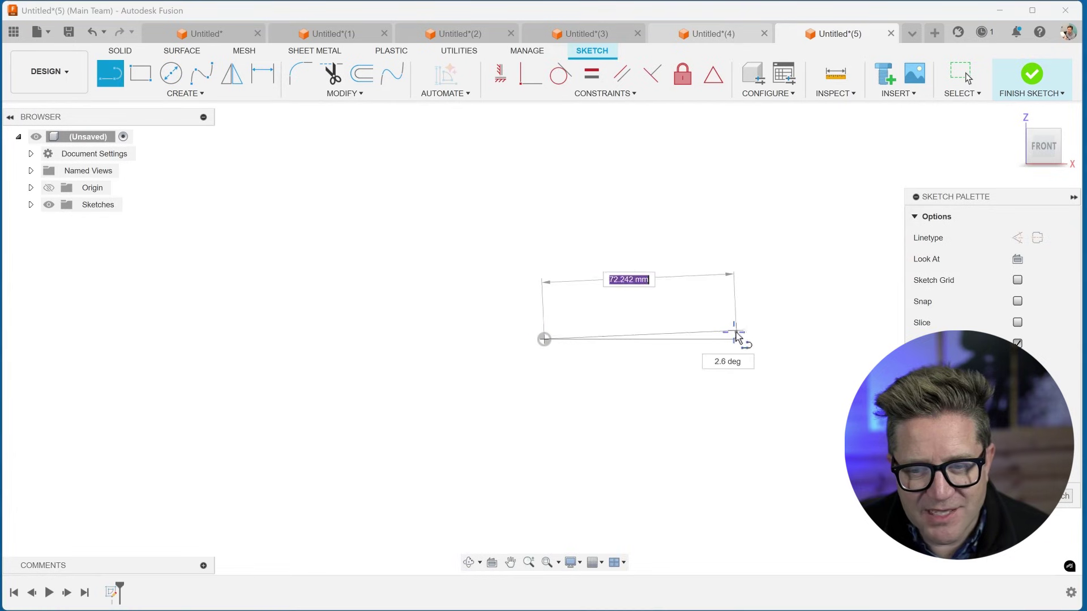
left_click(782, 339)
key("Escape")
scroll(752, 334, "down", 3)
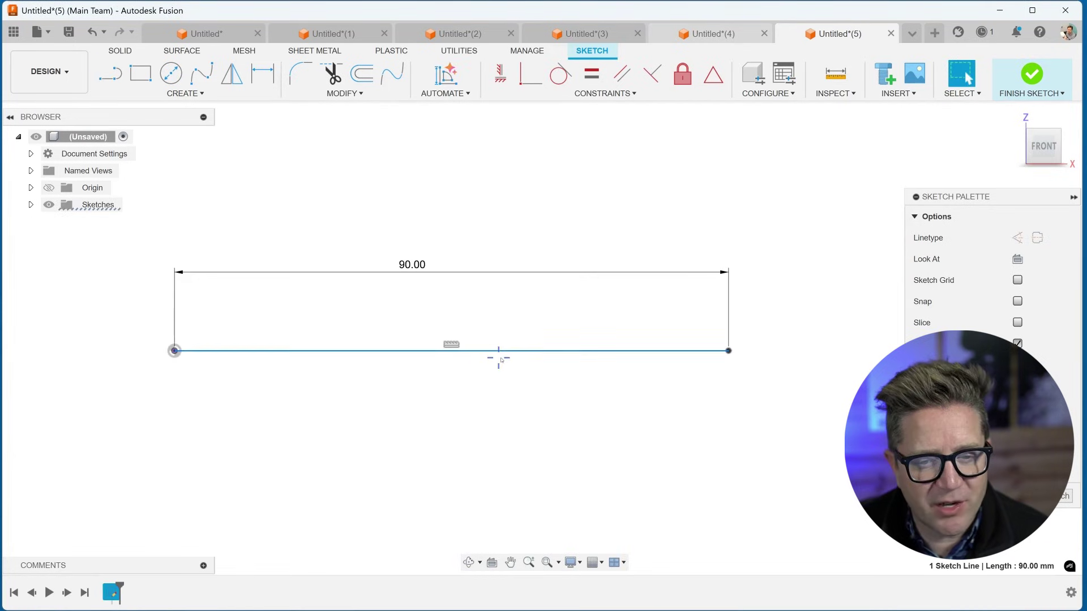
left_click(491, 388)
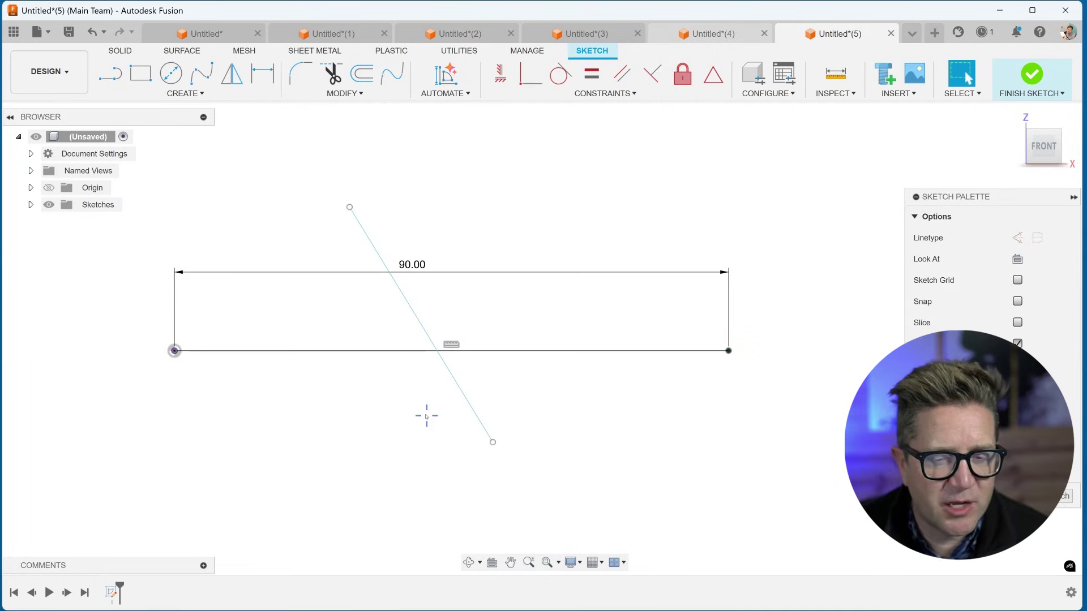
Break the diagonal line where it crosses the horizontal line, and select the pieces to check the split
left_click(343, 94)
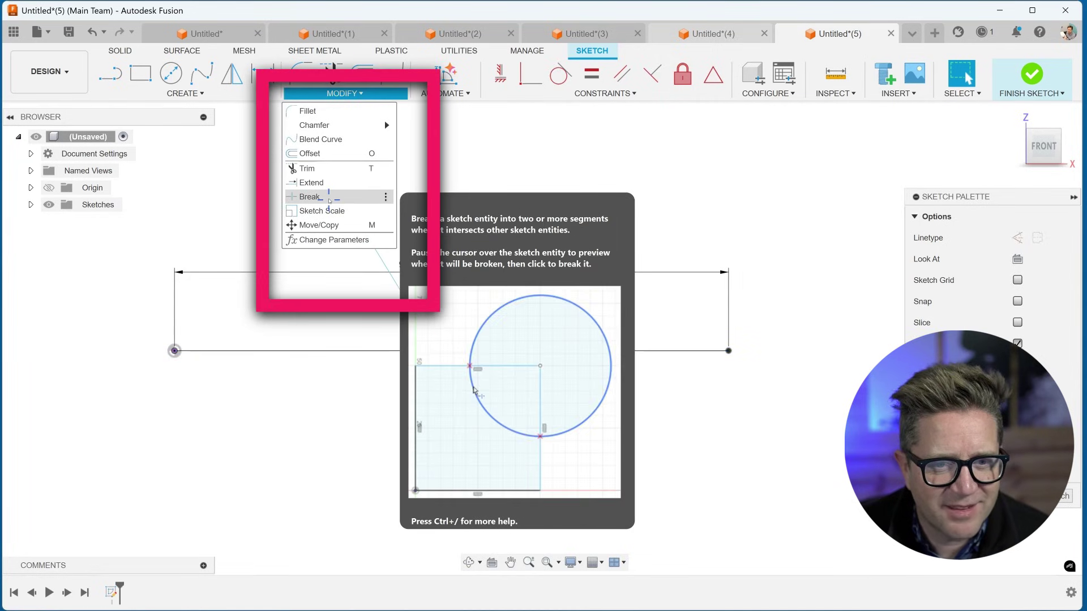
left_click(329, 198)
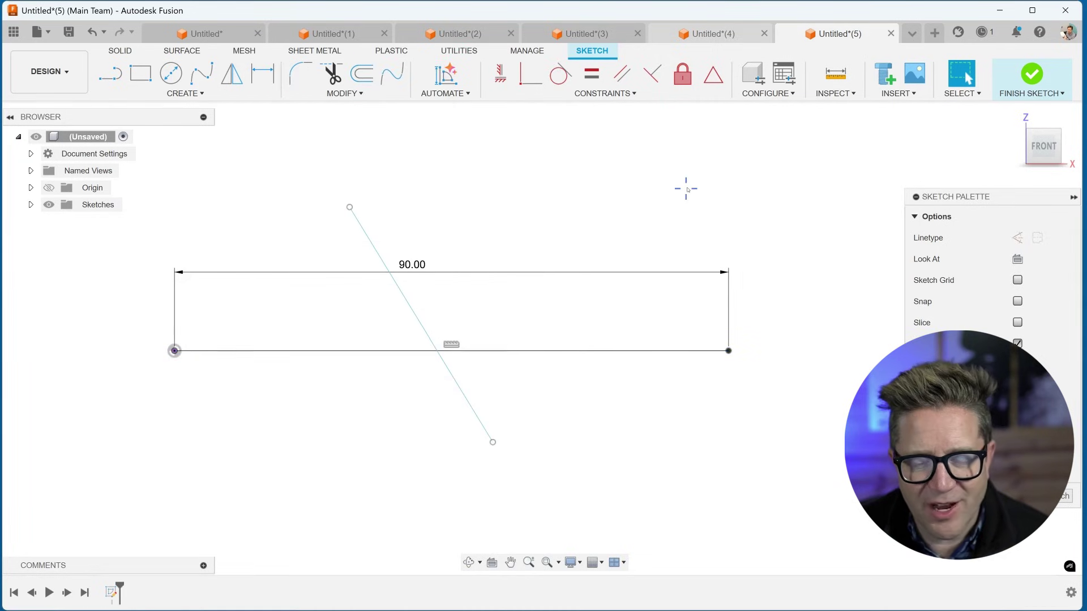
key("s")
type("break")
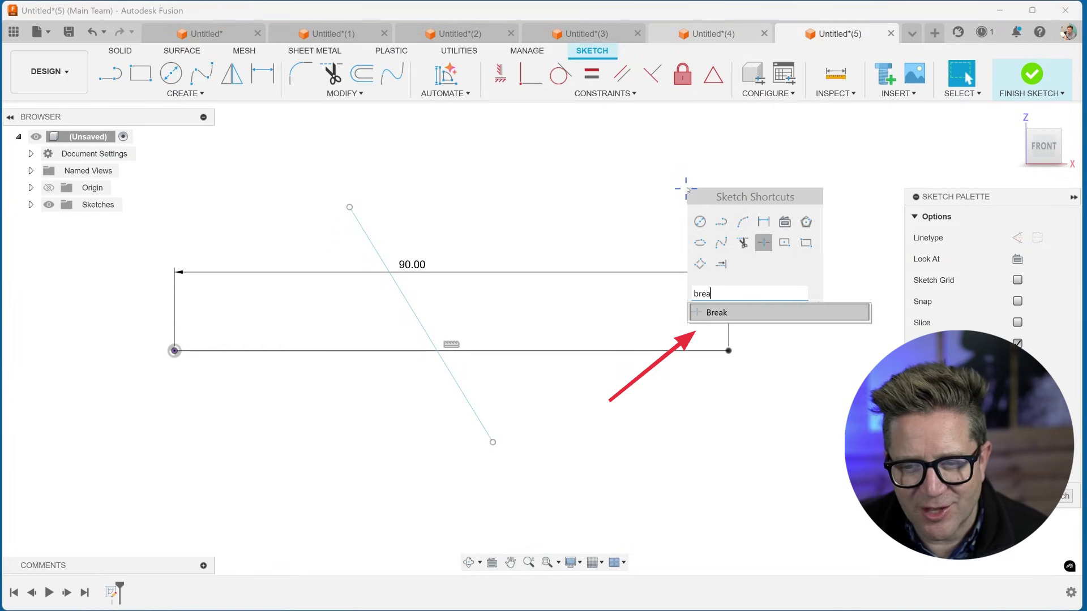
left_click(736, 315)
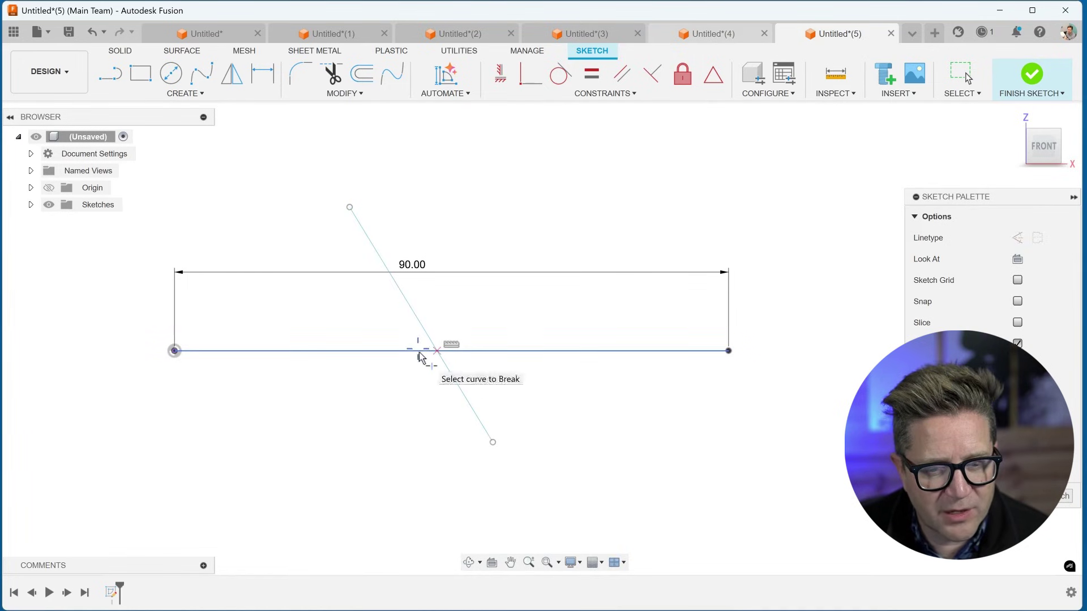
left_click(437, 352)
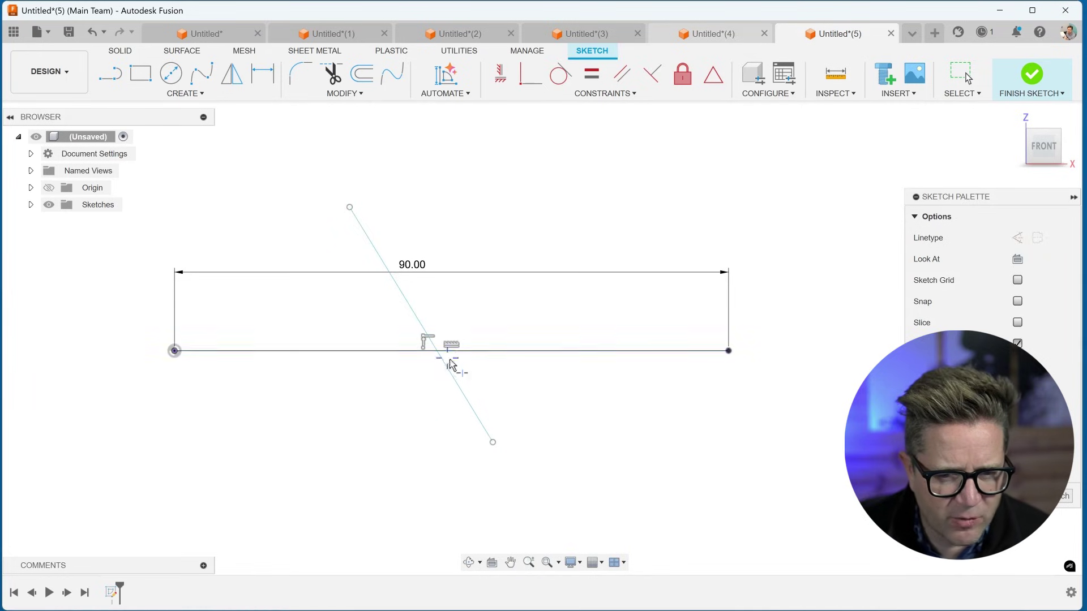
key("Escape")
left_click(464, 352)
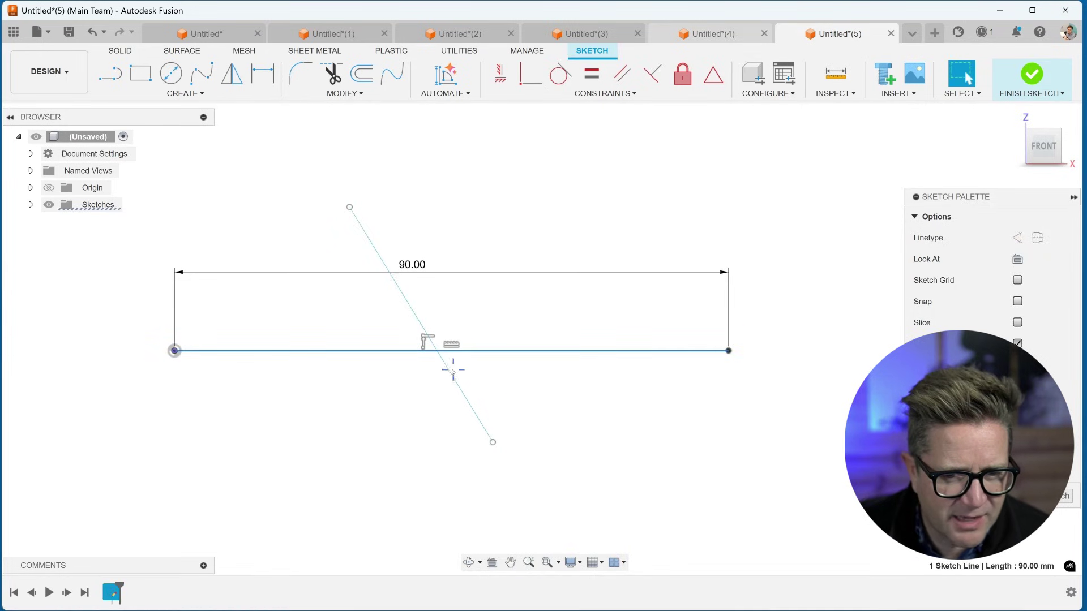
left_click(453, 372)
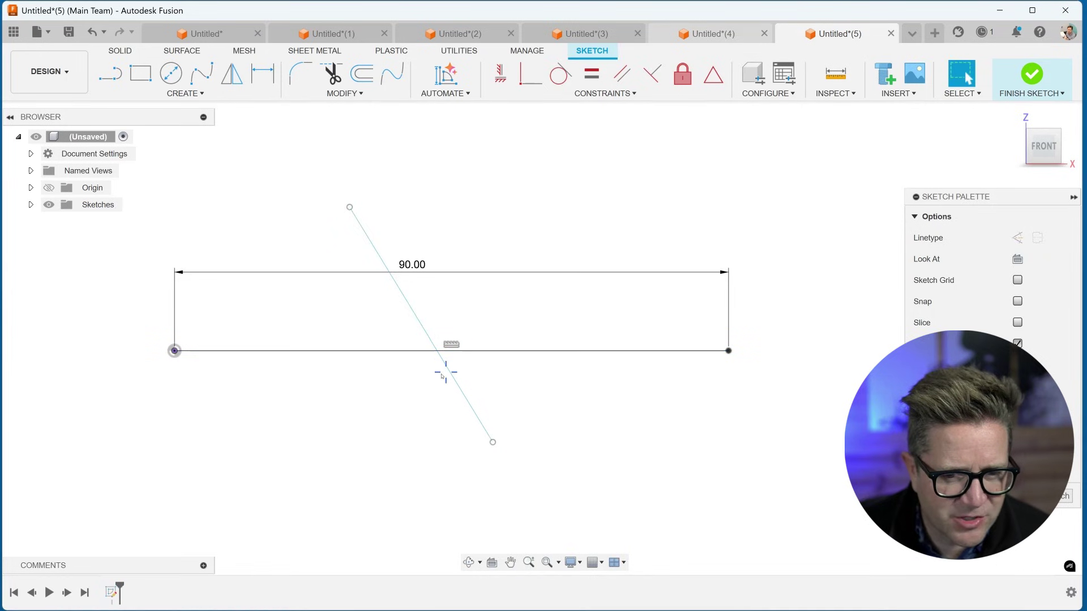
left_click(422, 326)
left_click(417, 405)
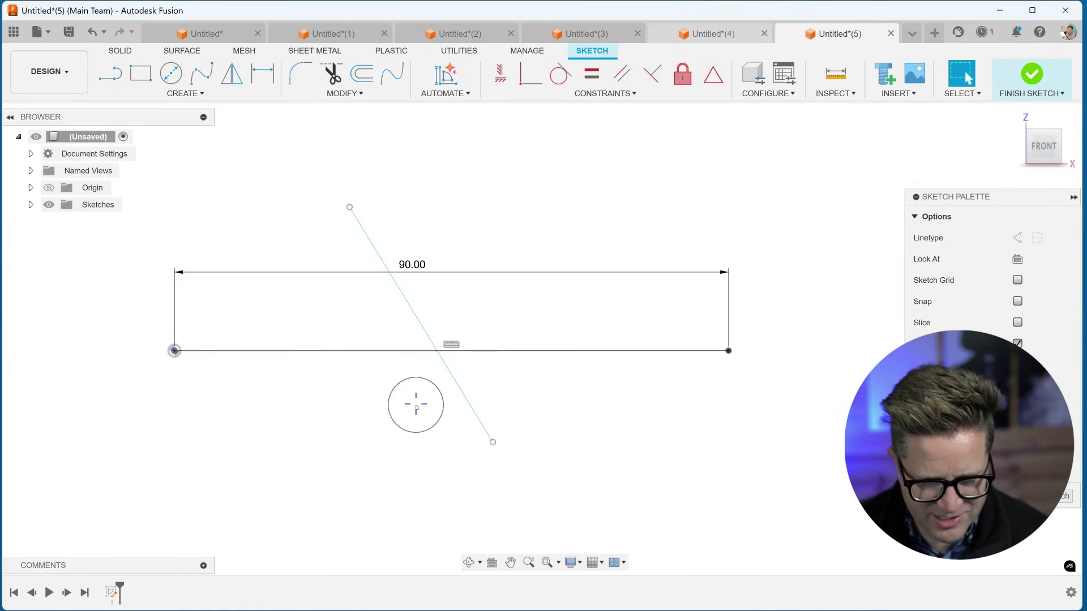
Repeat the Break command on the horizontal line at its crossing with the diagonal line
right_click(417, 408)
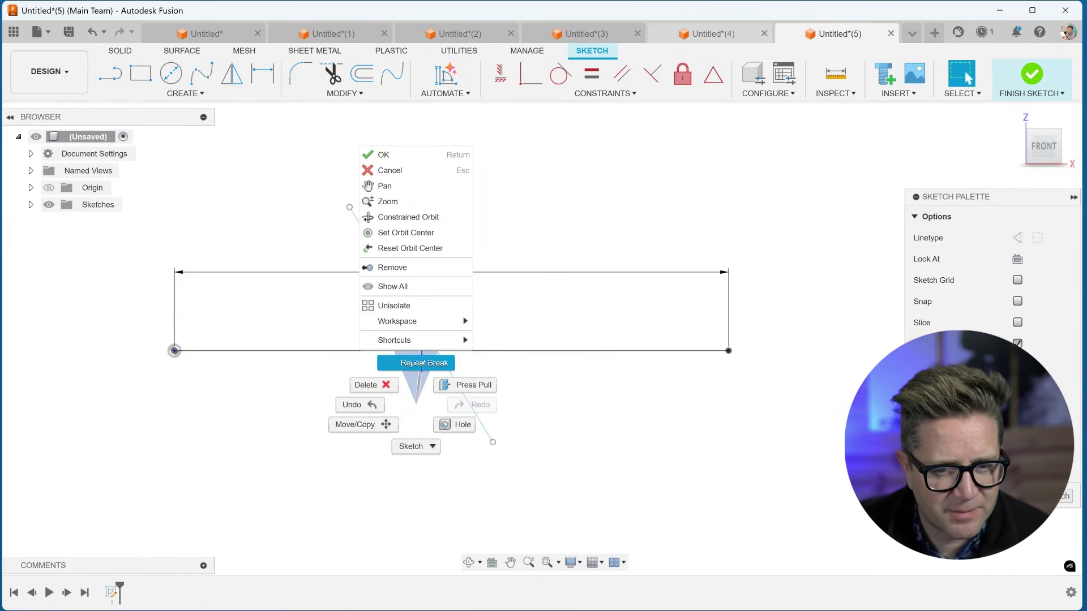
left_click(422, 362)
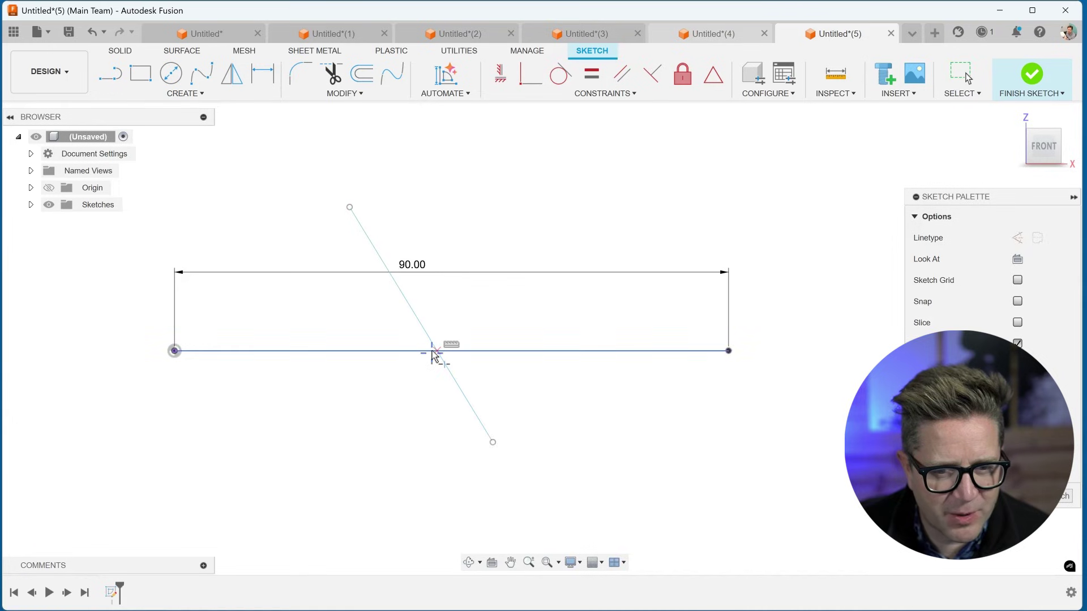
left_click(436, 354)
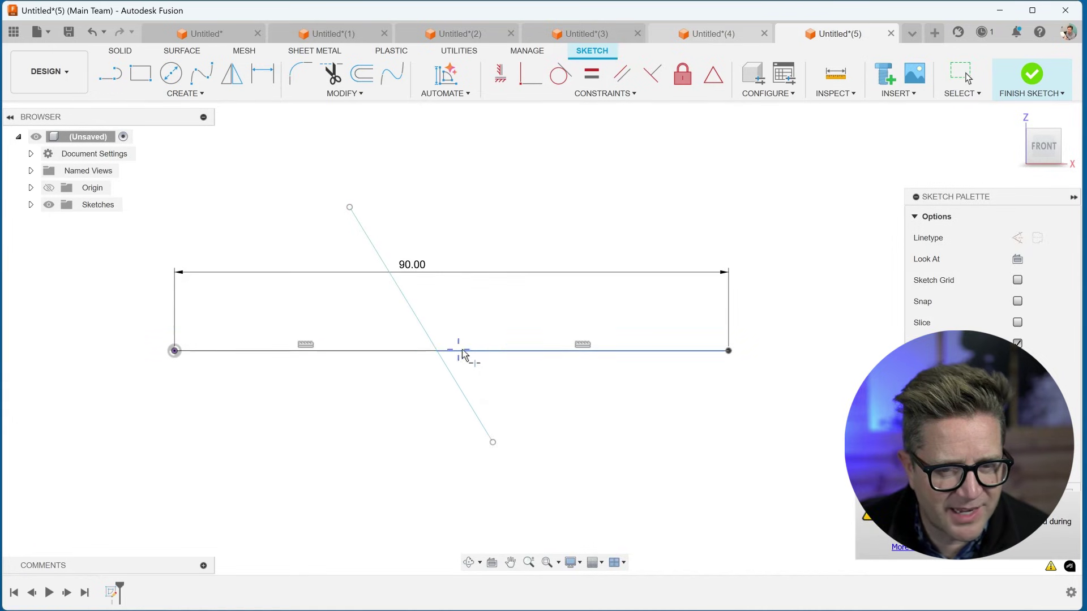
key("Escape")
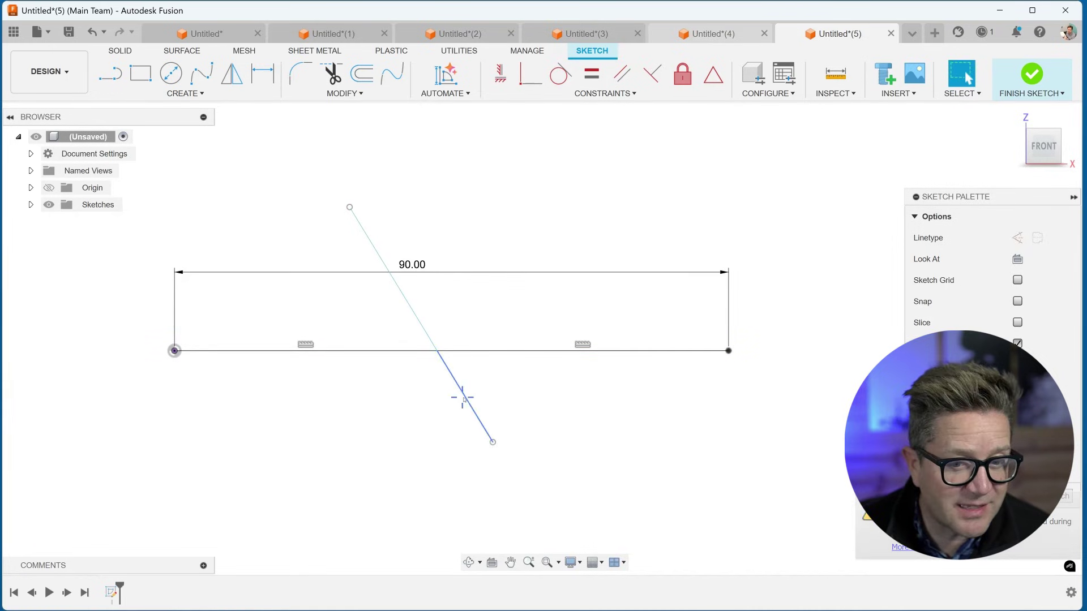
Delete both segments of the broken diagonal line
left_click(467, 399)
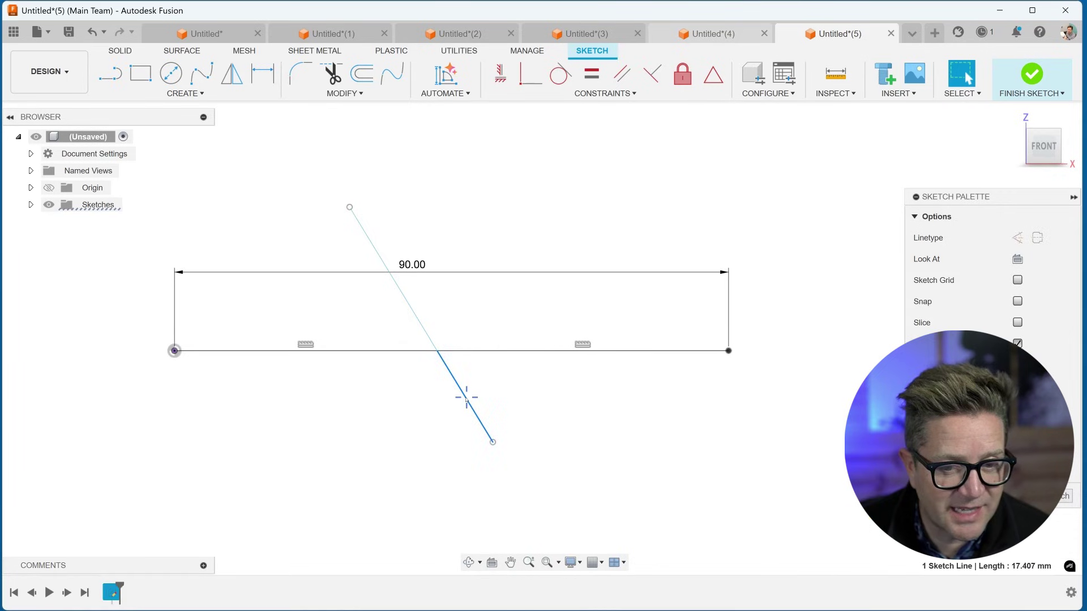
left_click(430, 333, "shift")
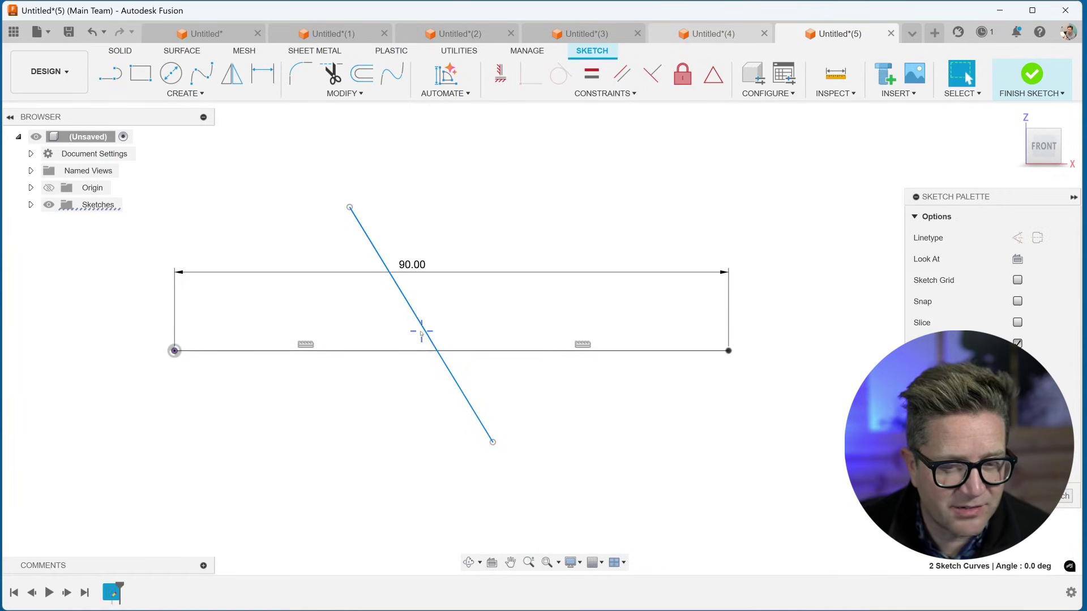
key("Delete")
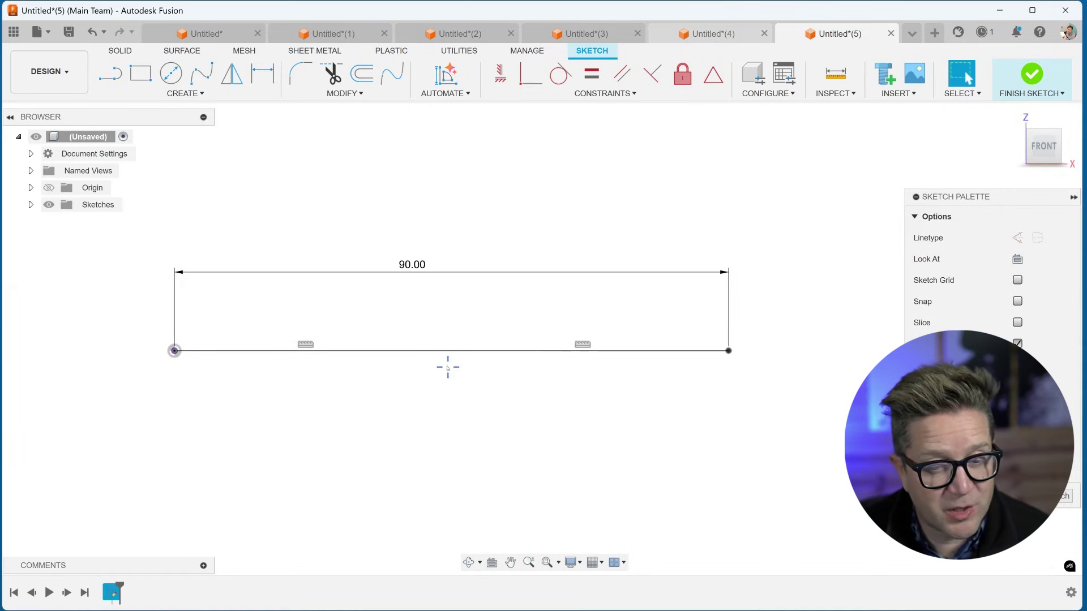
Dimension the right-hand segment of the horizontal line to 48 mm
left_click(468, 354)
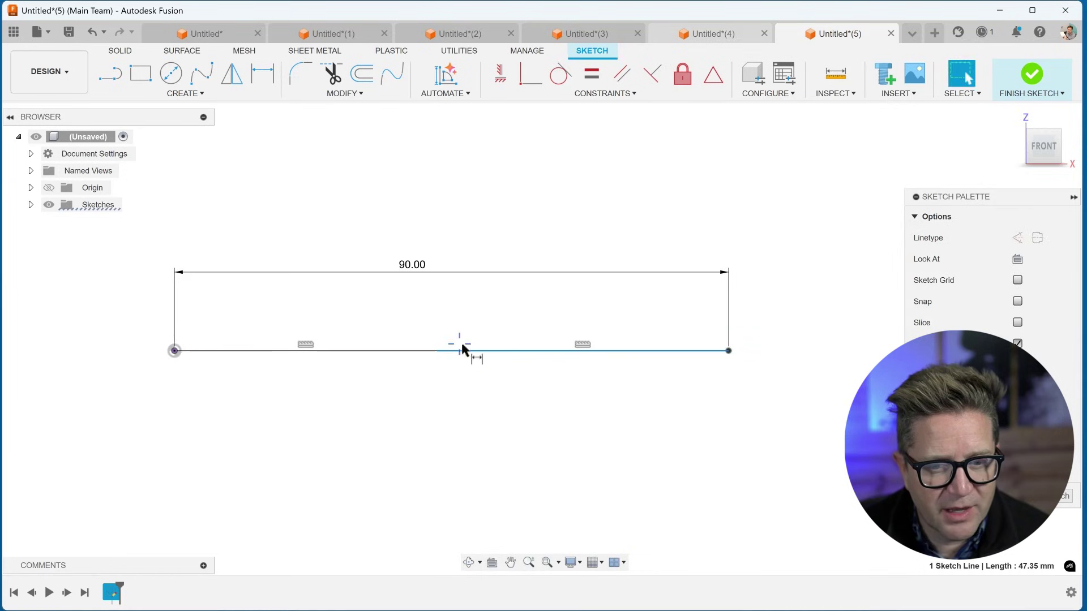
key("d")
left_click(480, 422)
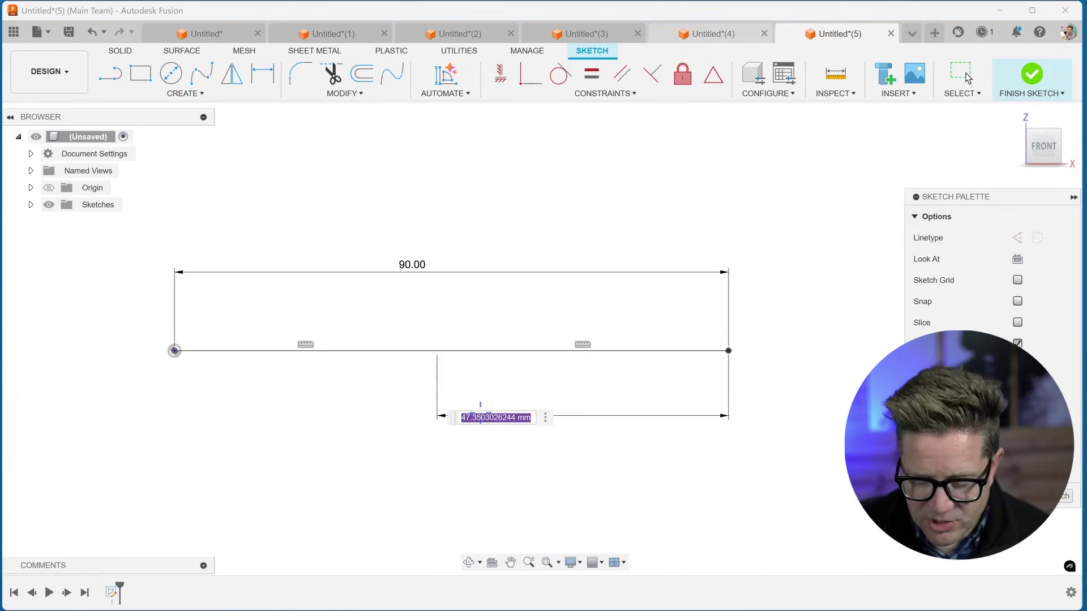
type("48")
key("Return")
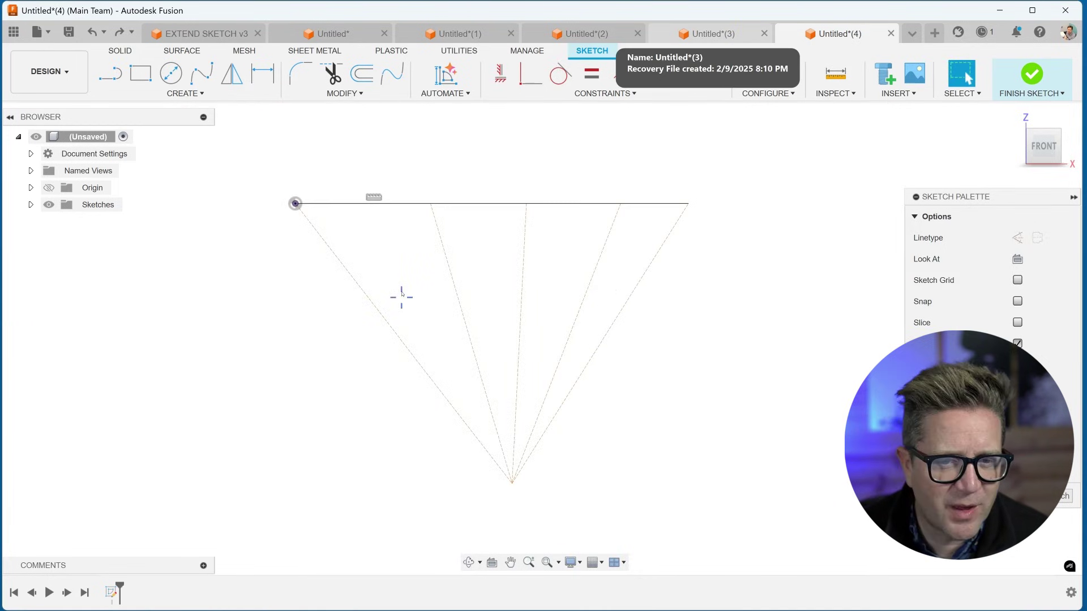
Add an angular dimension between the leftmost construction line and its neighbour in the fan sketch, accepting the current angle
key("d")
left_click(385, 322)
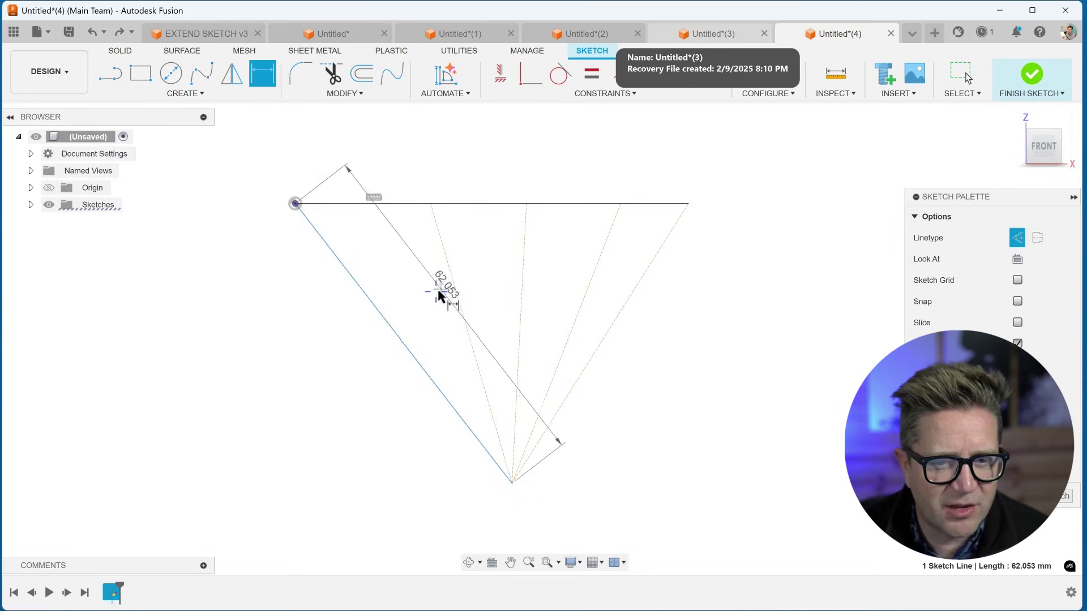
left_click(453, 291)
left_click(427, 283)
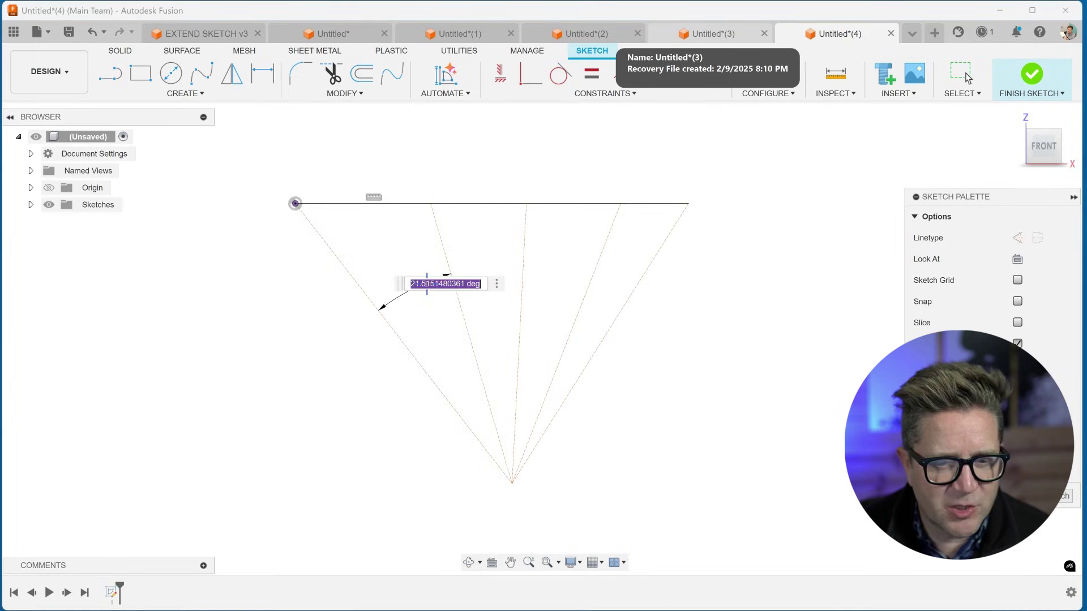
key("Return")
key("Escape")
Break the horizontal line at each of the three inner construction lines that meet it
left_click(377, 204)
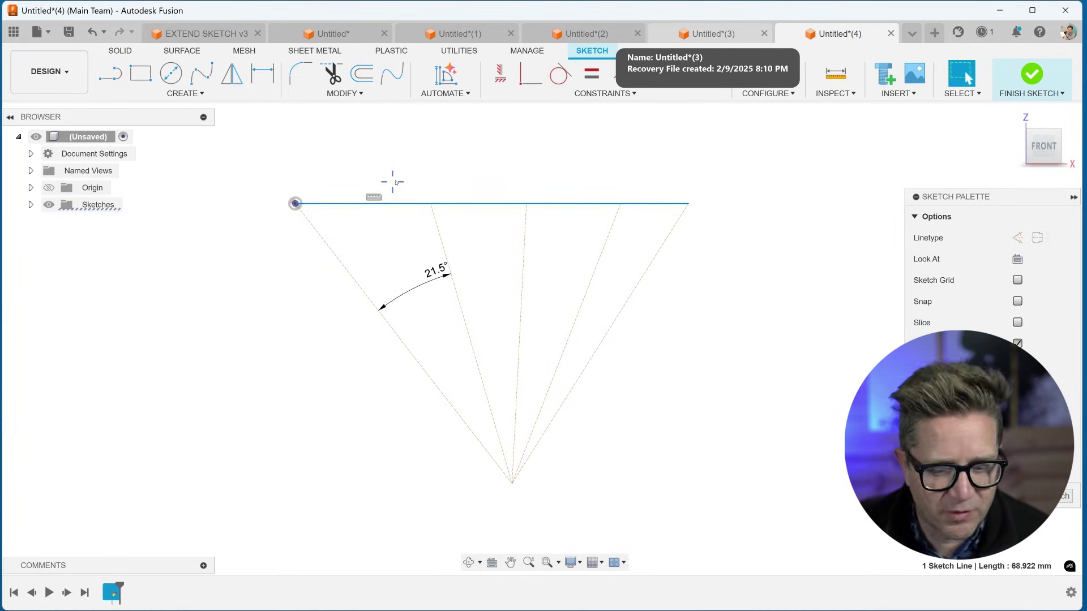
type("sbreak")
key("Return")
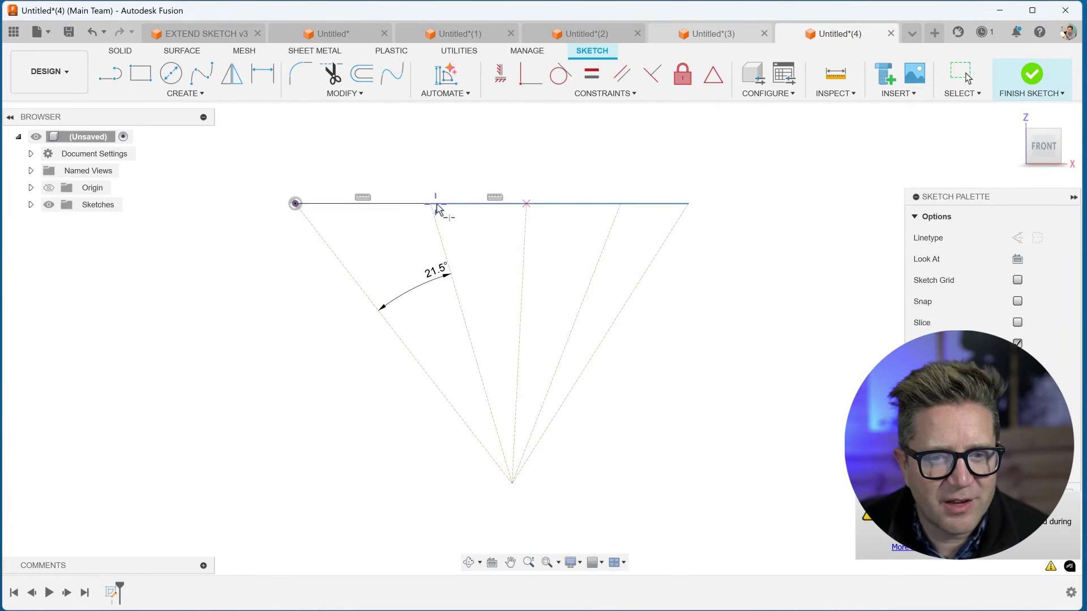
left_click(445, 205)
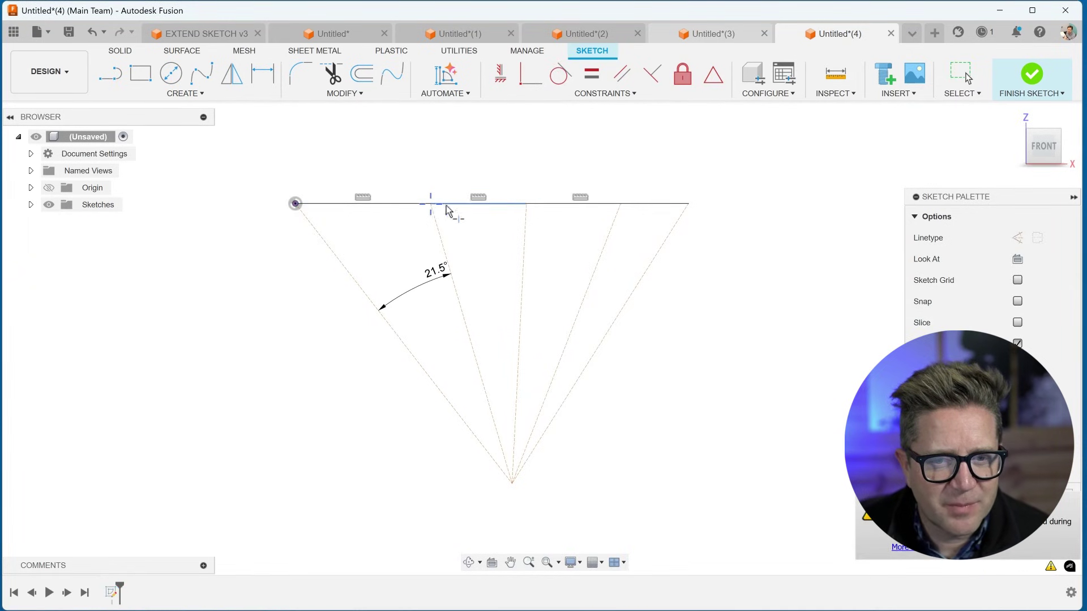
left_click(622, 206)
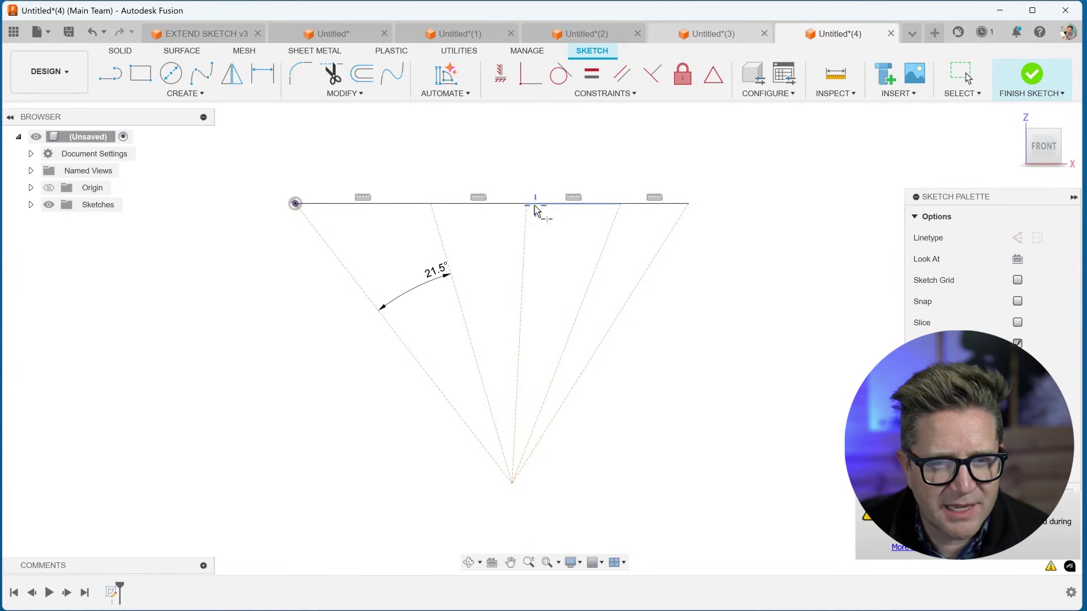
Dimension the rightmost segment of the broken horizontal line to 12 mm
scroll(535, 210, "up", 3)
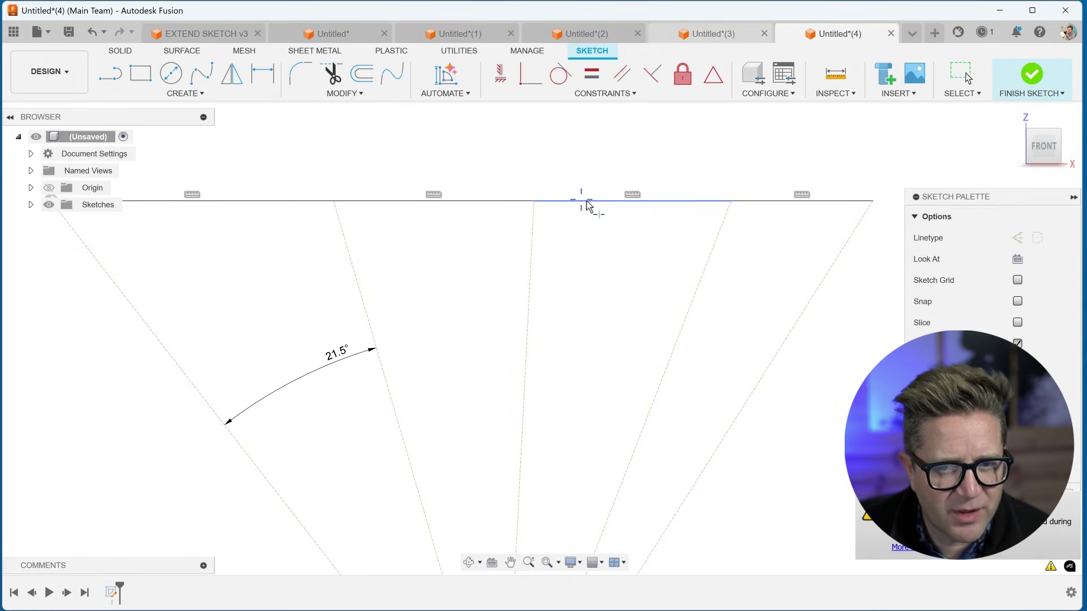
scroll(781, 202, "down", 3)
key("d")
left_click(785, 198)
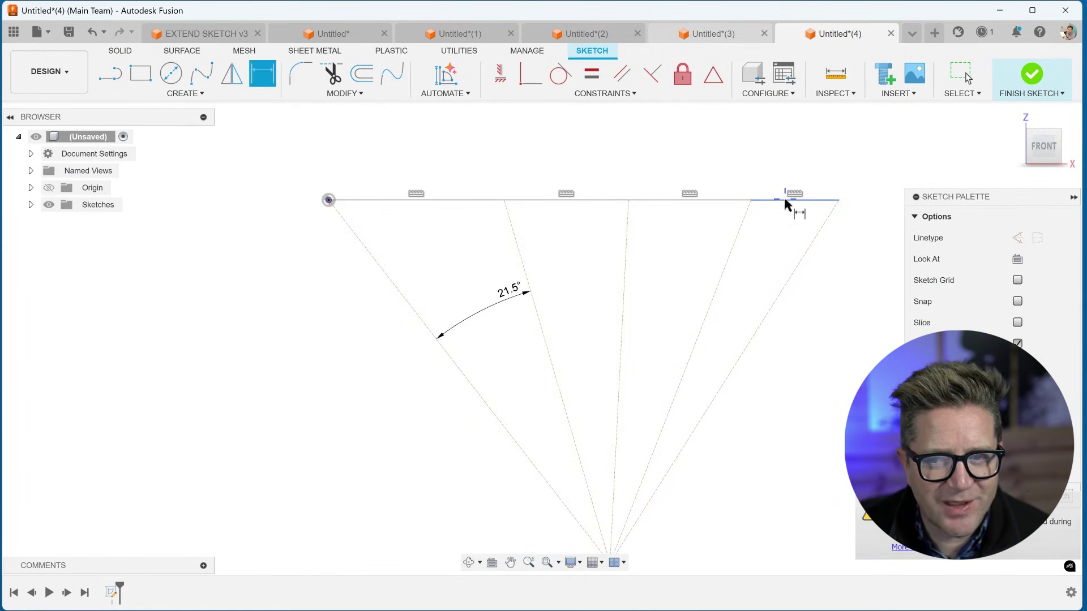
left_click(784, 187)
type("12")
key("Return")
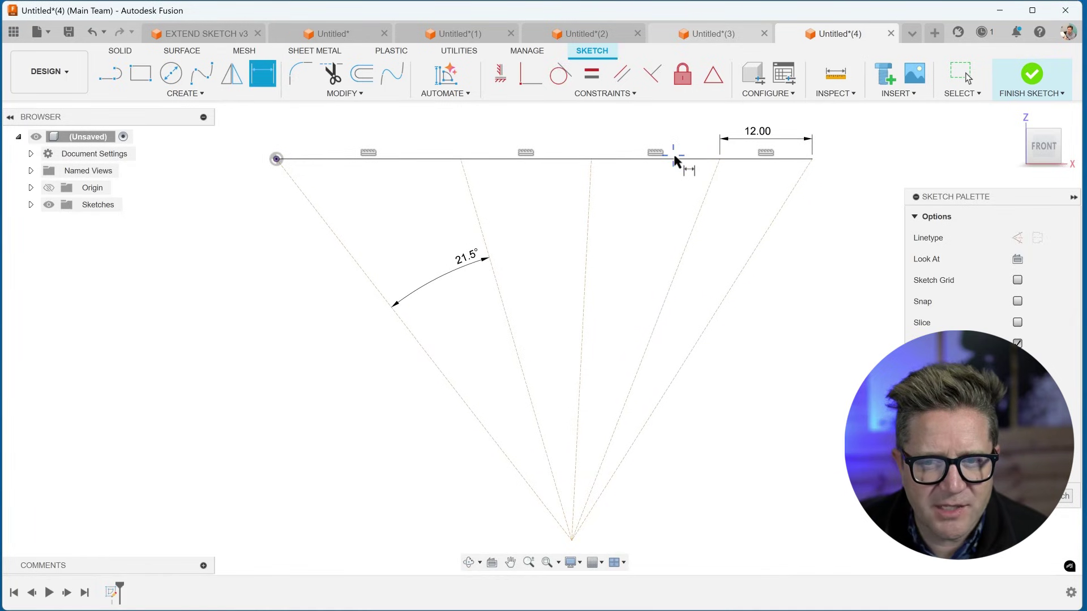
Dimension the segment next to the 12 mm one, accepting its current length
left_click(674, 159)
left_click(673, 136)
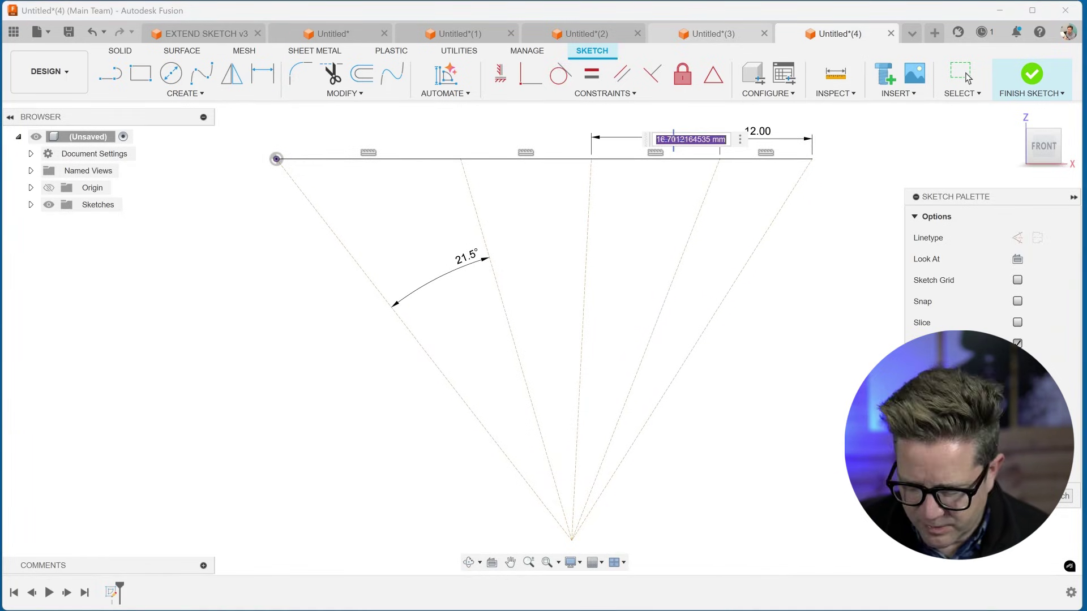
key("Return")
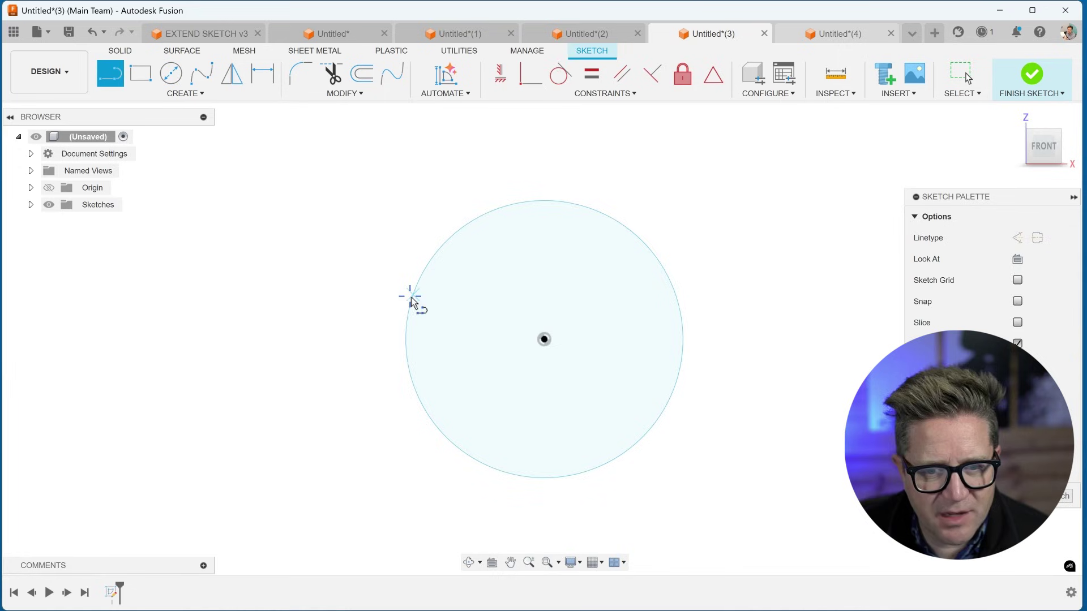
Draw a line across the upper half of the circle, with both ends on its circumference
left_click(410, 296)
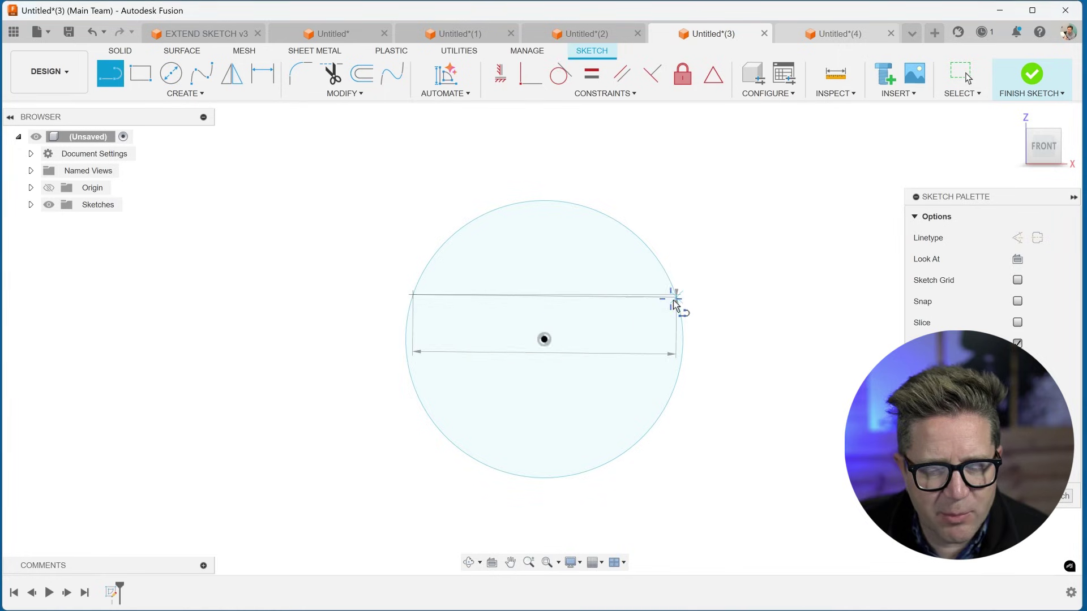
left_click(676, 296)
key("Escape")
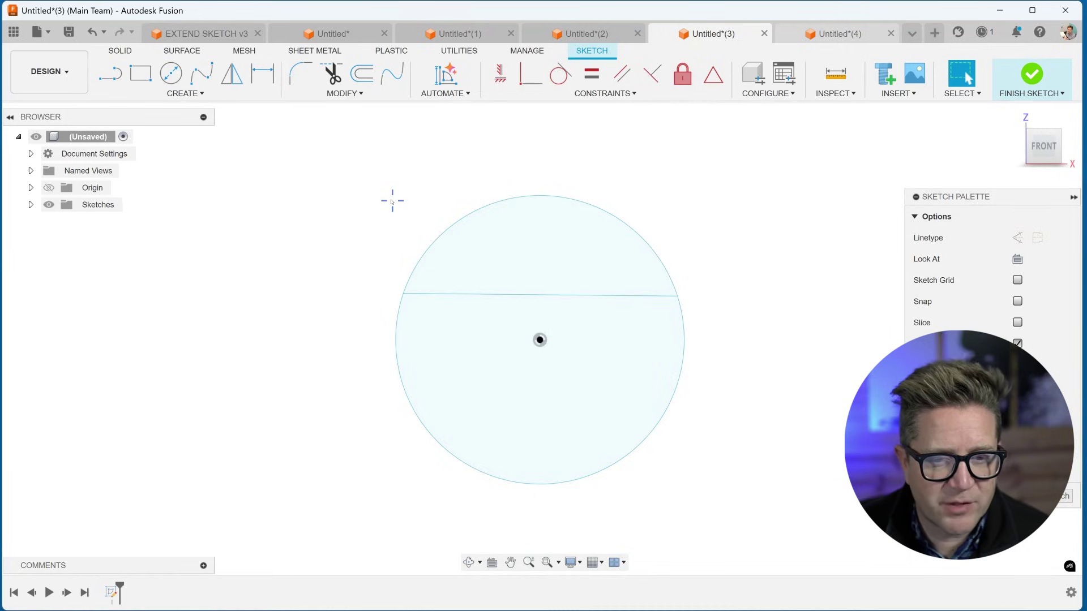
Break the circle where the chord line meets its circumference
type("strim")
key("Return")
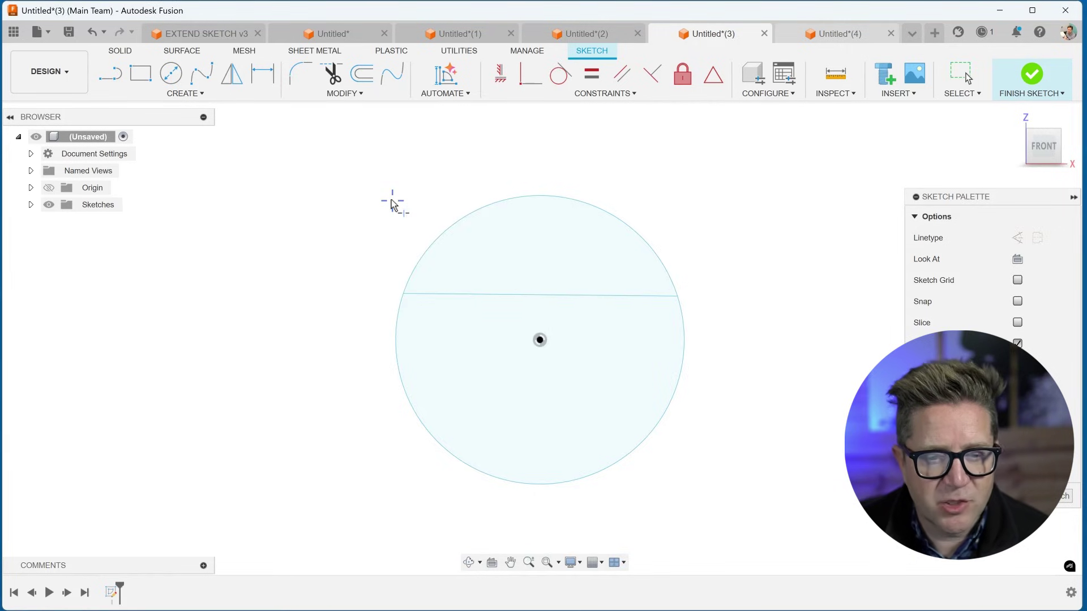
left_click(398, 301)
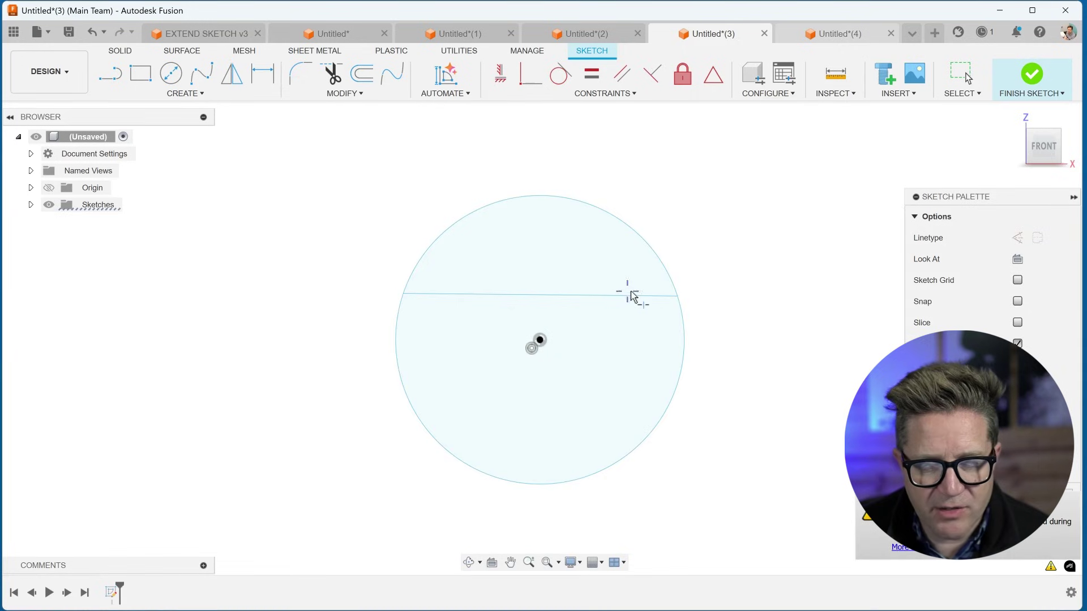
key("Escape")
Add a radius dimension to the arc above the chord, accepting its current value
left_click(651, 254)
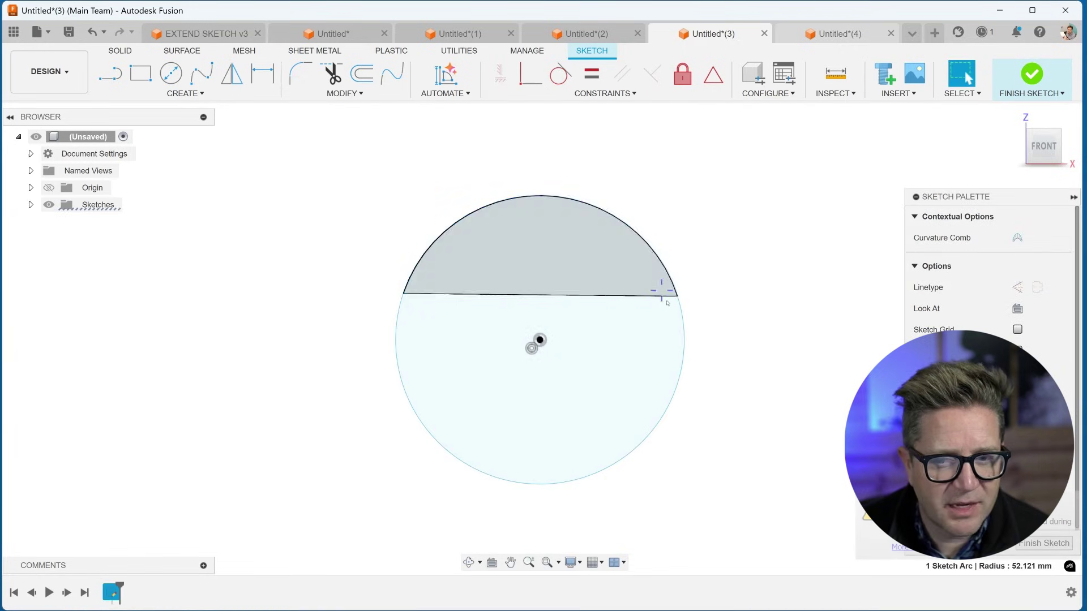
key("d")
left_click(634, 204)
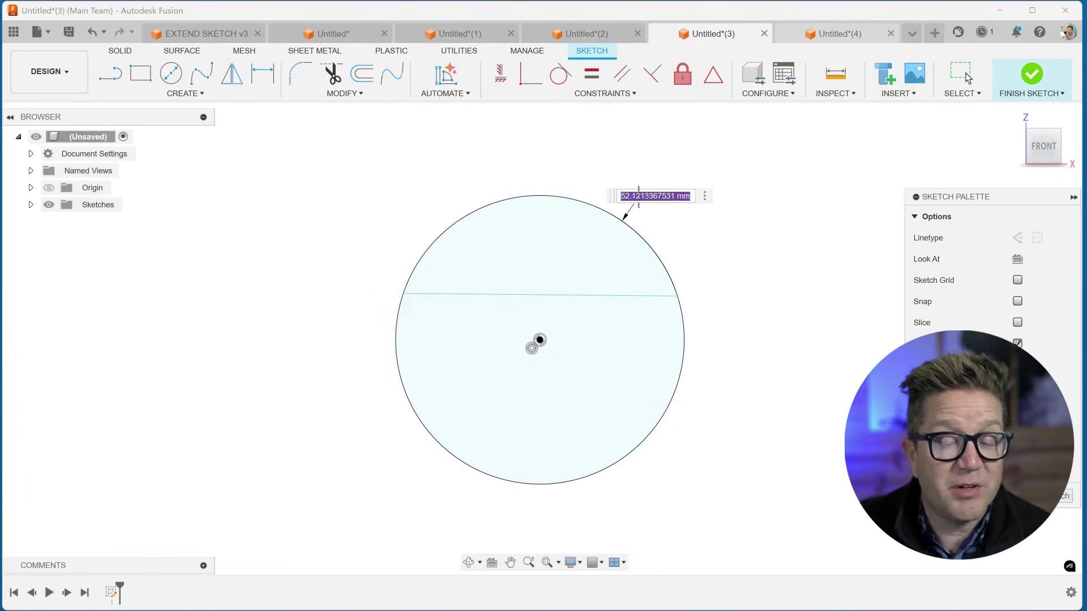
key("Return")
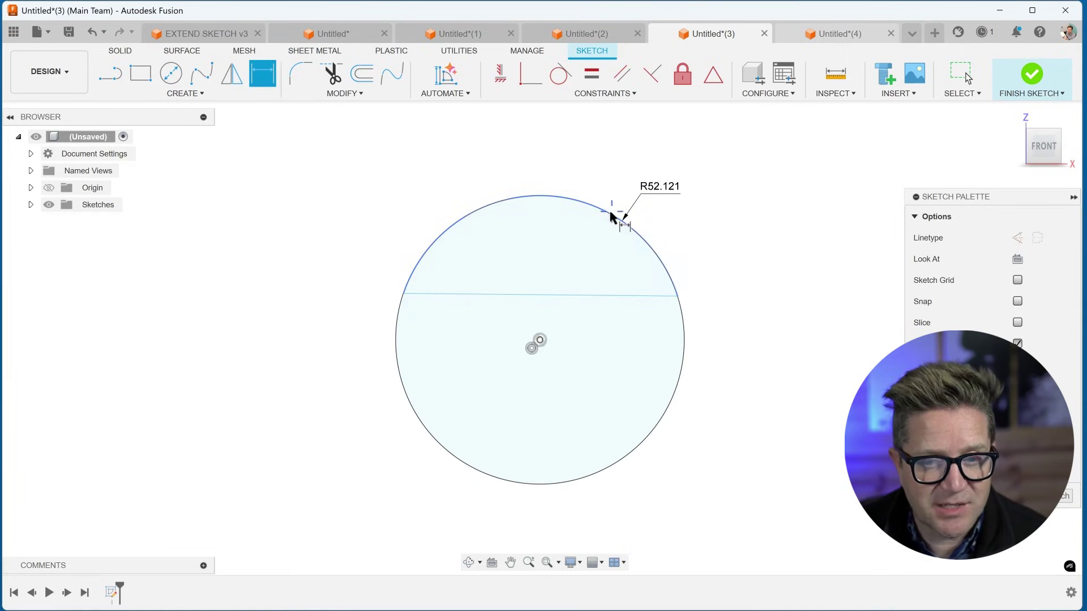
Convert the arc below the chord to construction geometry
key("Escape")
left_click(684, 356)
key("x")
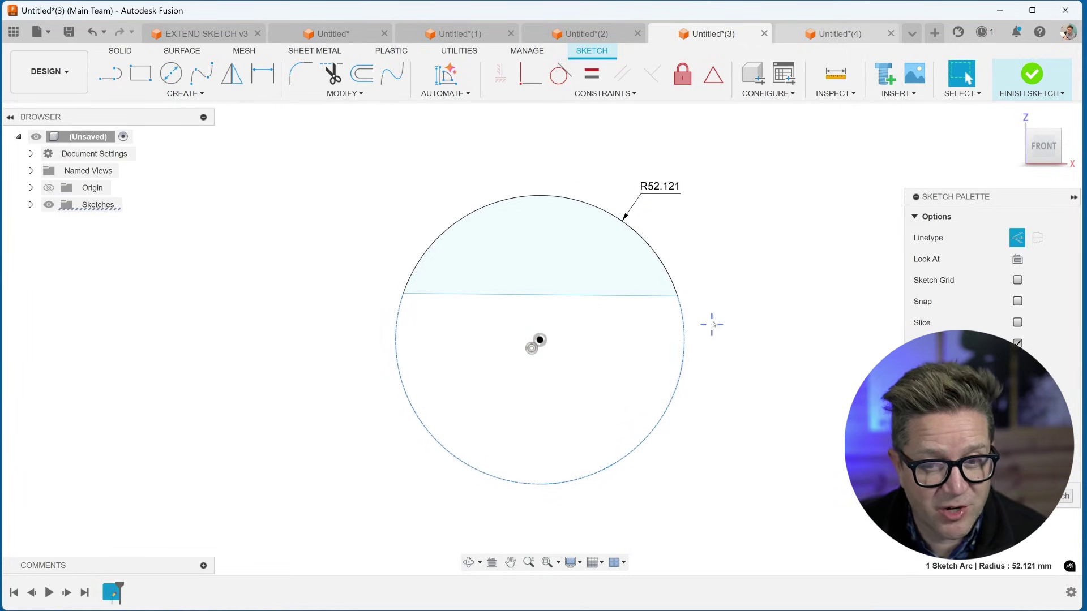
left_click(712, 323)
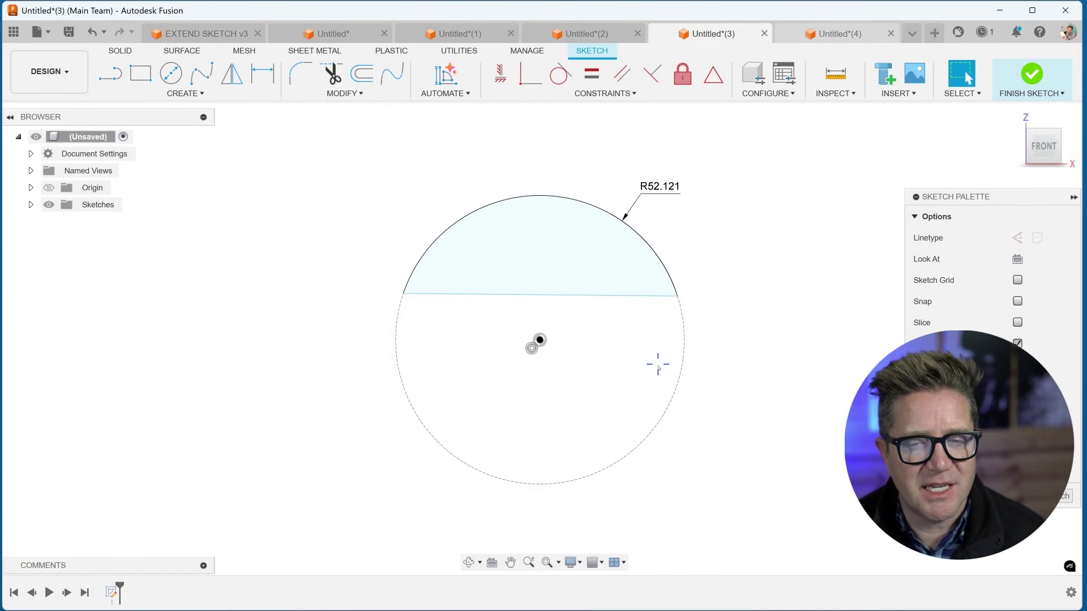
Switch to the Untitled*(2) design and draw a slanted line across the lower-left part of the closed spline, ending on the curve
left_click(579, 33)
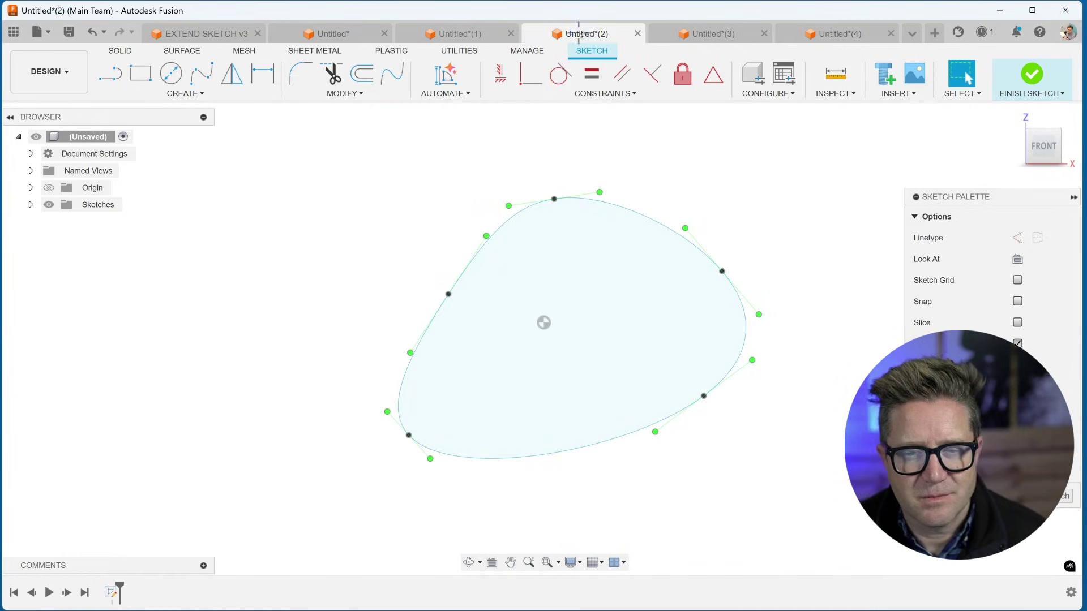
left_click(111, 73)
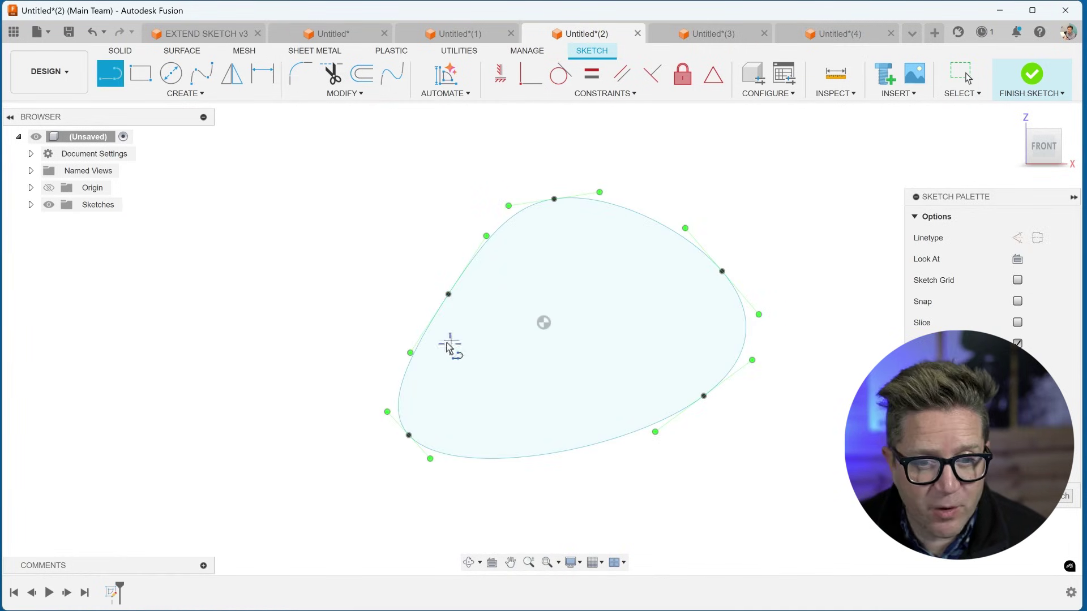
left_click_drag(428, 331, 510, 461)
left_click(509, 460)
key("Escape")
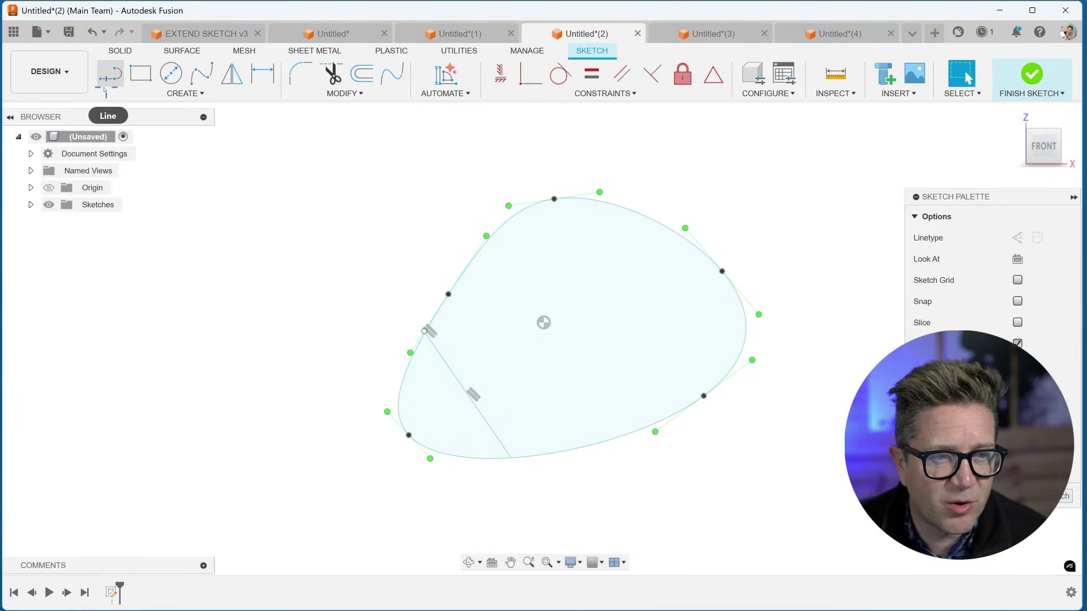
Draw a second slanted line across the right part of the closed spline, roughly parallel to the first
left_click(106, 83)
left_click(629, 210)
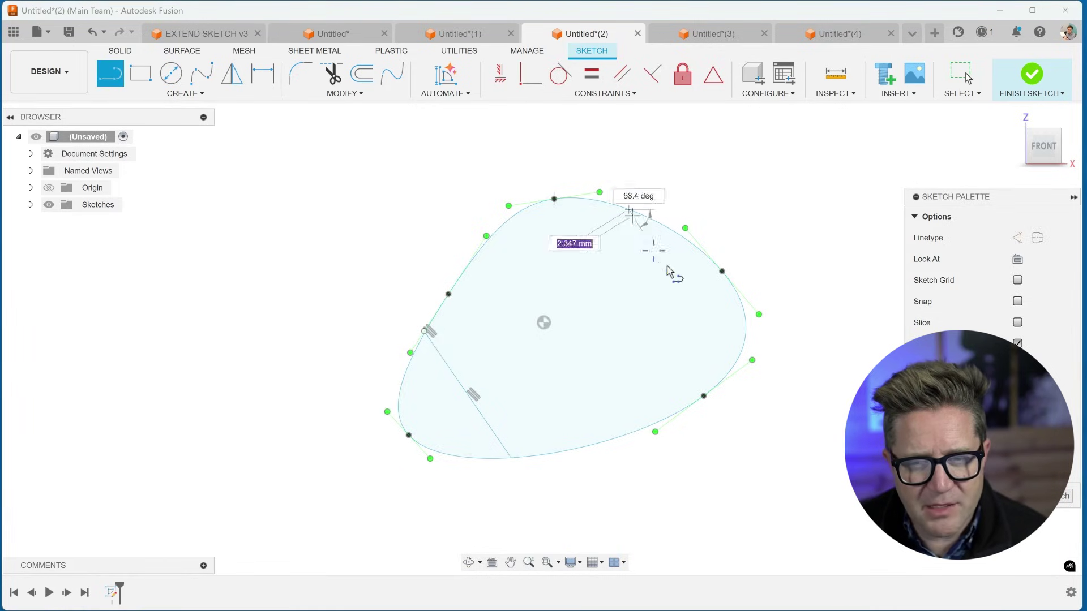
left_click(730, 365)
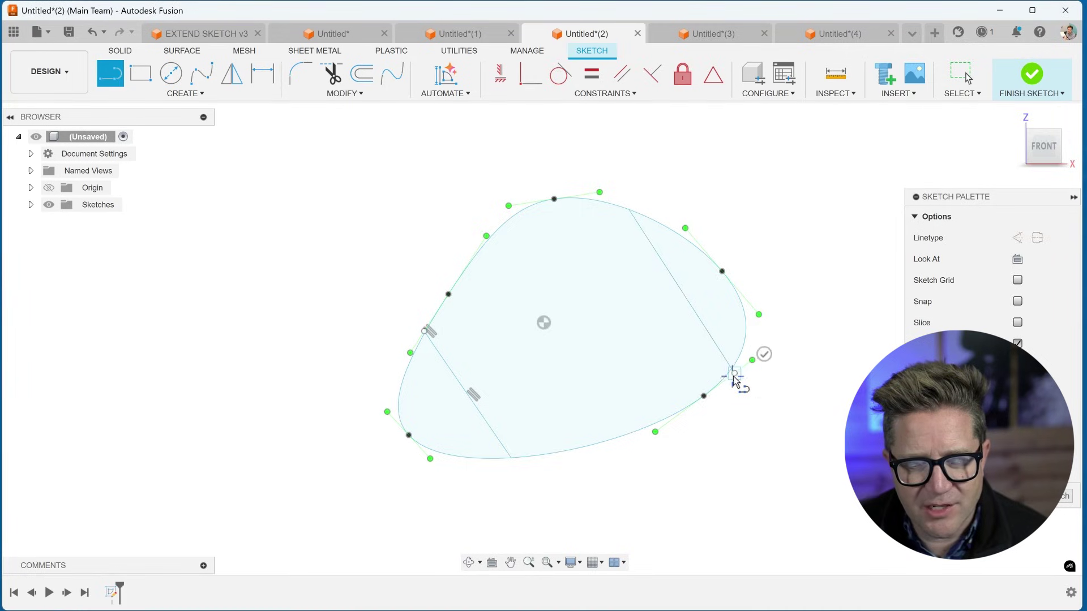
key("Escape")
Move the lower end of the right-hand slanted line onto the spline curve
scroll(743, 385, "up", 3)
left_click(745, 378)
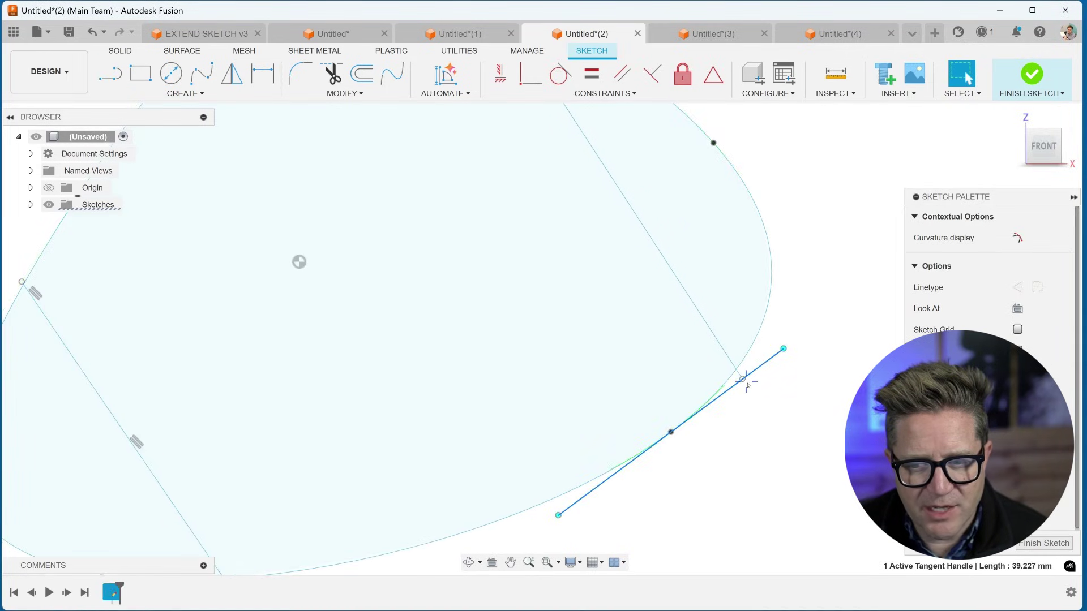
scroll(741, 376, "up", 3)
left_click_drag(737, 377, 724, 363)
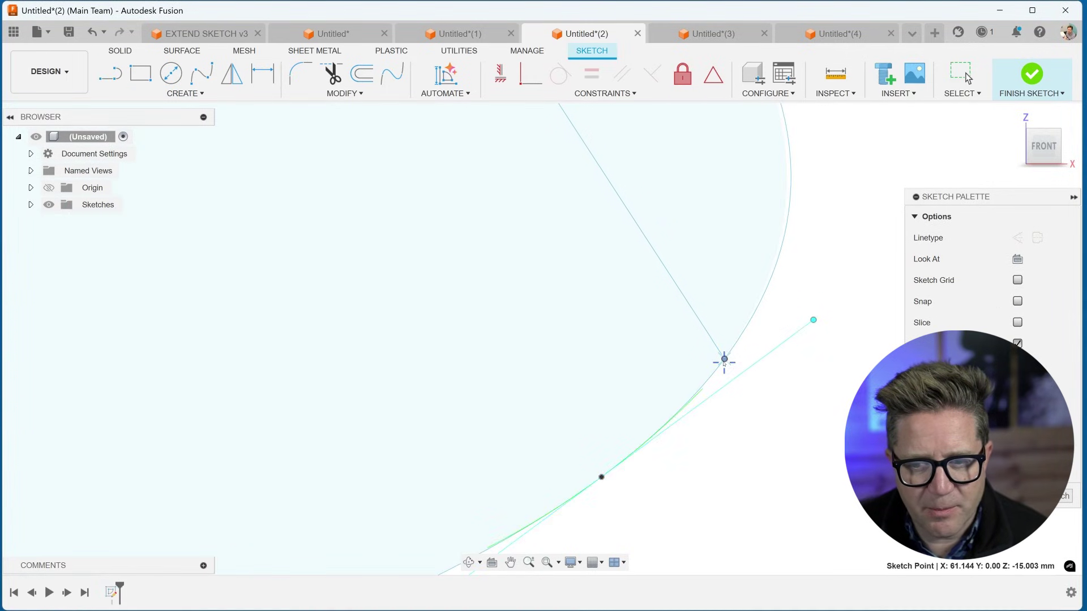
scroll(725, 363, "down", 5)
key("Escape")
Break the closed spline at both ends of each of the two slanted lines
type("sbr")
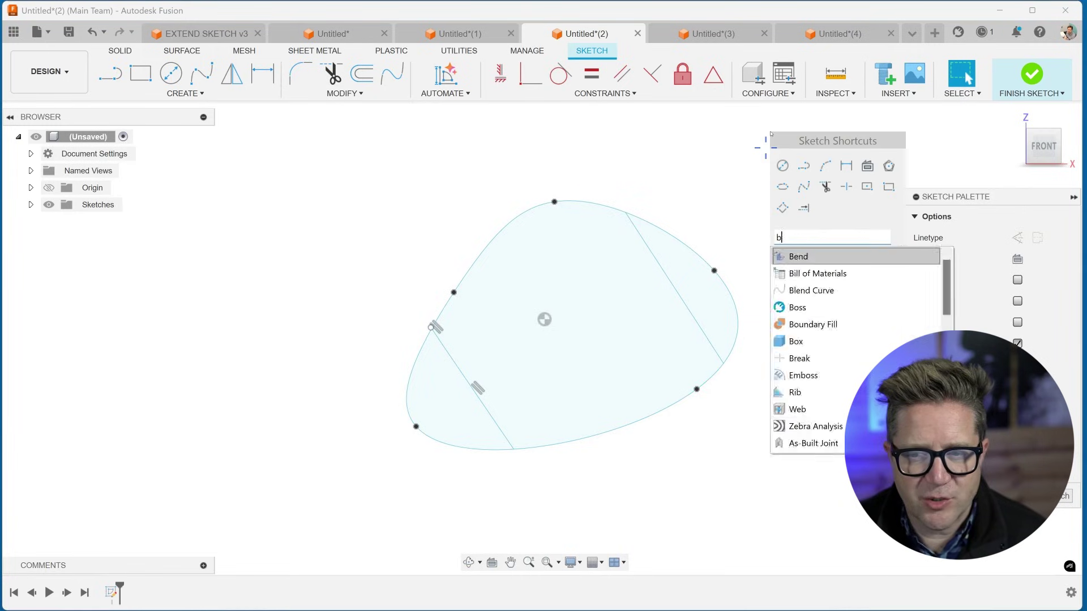
key("Return")
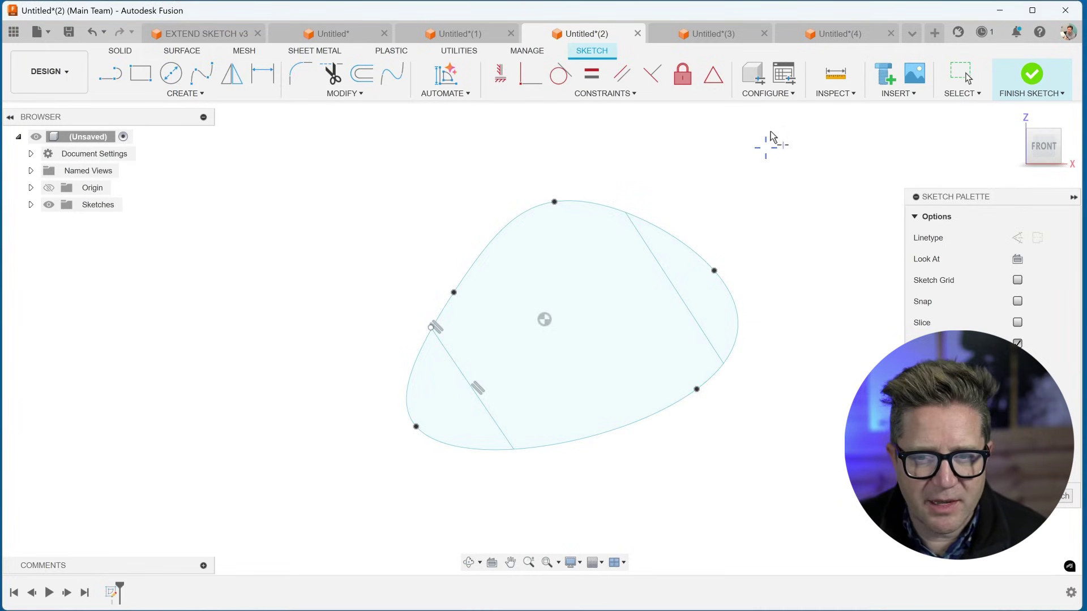
left_click(625, 215)
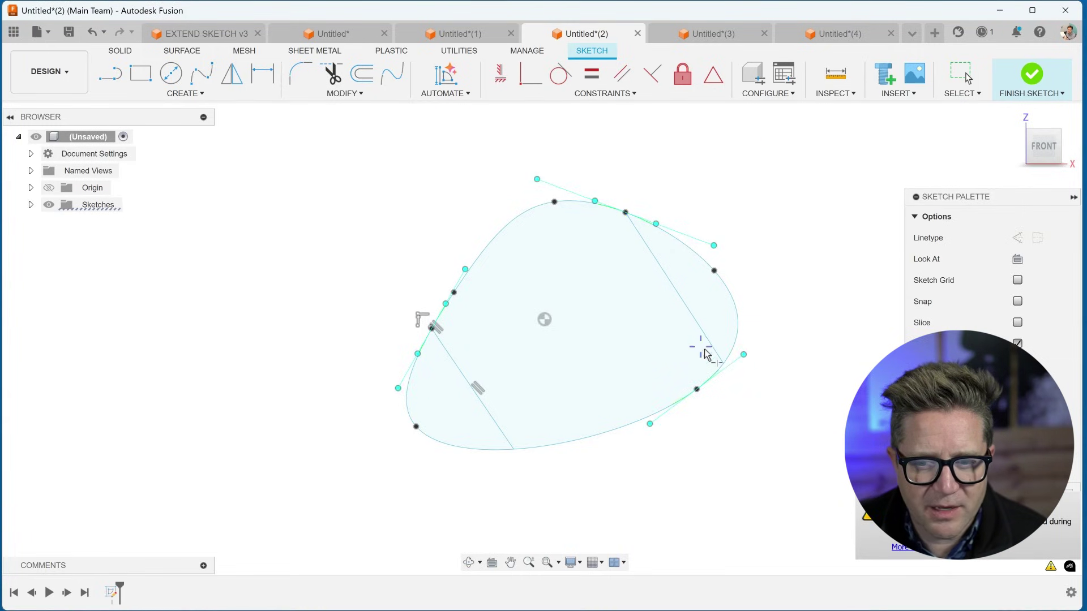
left_click(723, 364)
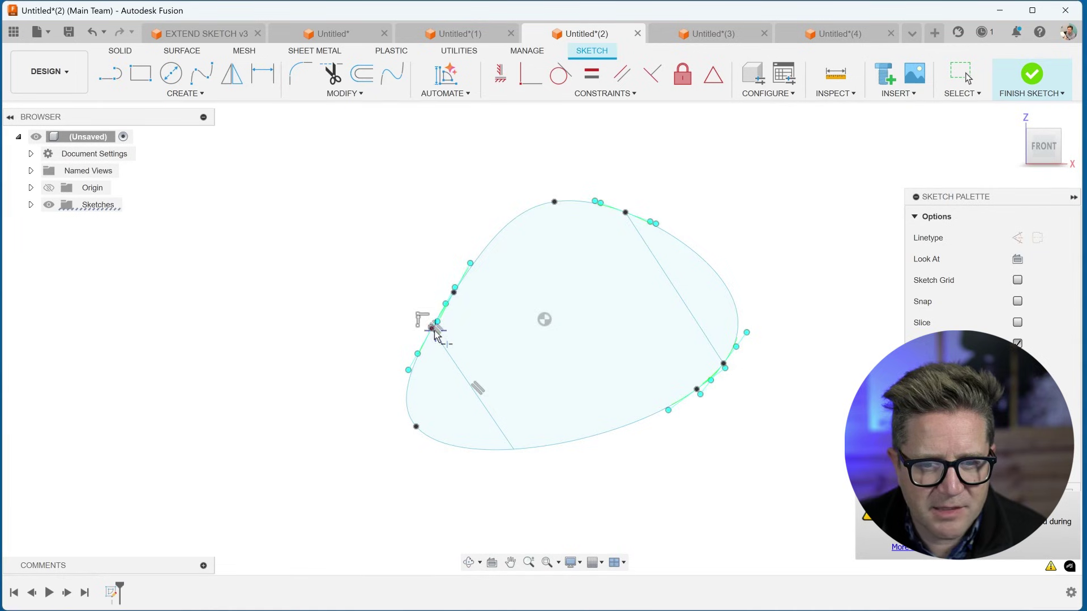
left_click(433, 328)
left_click(514, 450)
scroll(520, 465, "down", 3)
scroll(520, 465, "up", 3)
key("Escape")
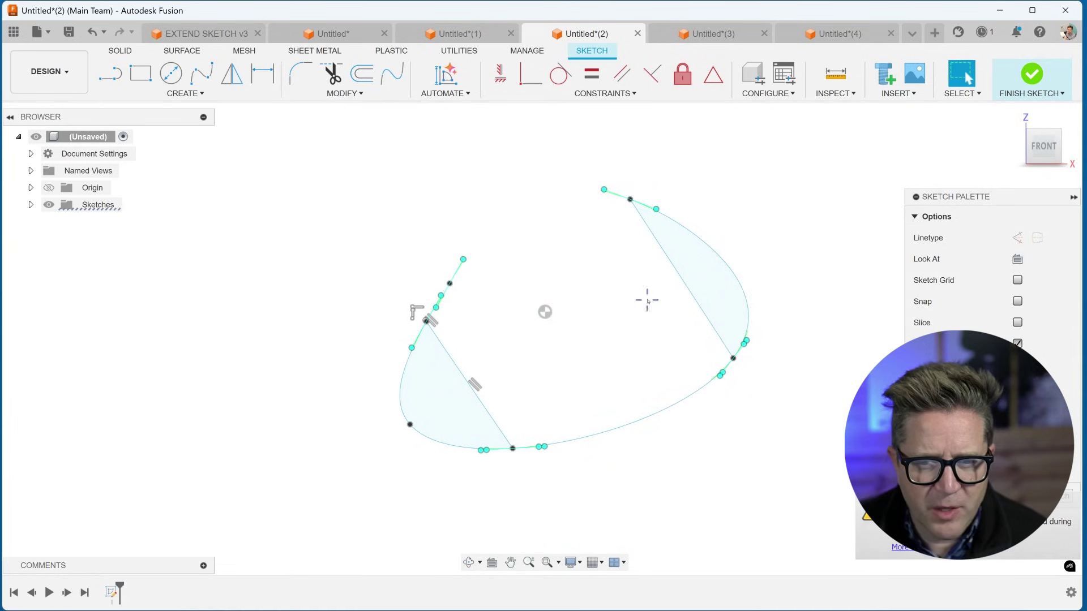
Select the individual spline pieces to check the breaks, and undo the last spline break
left_click(645, 419)
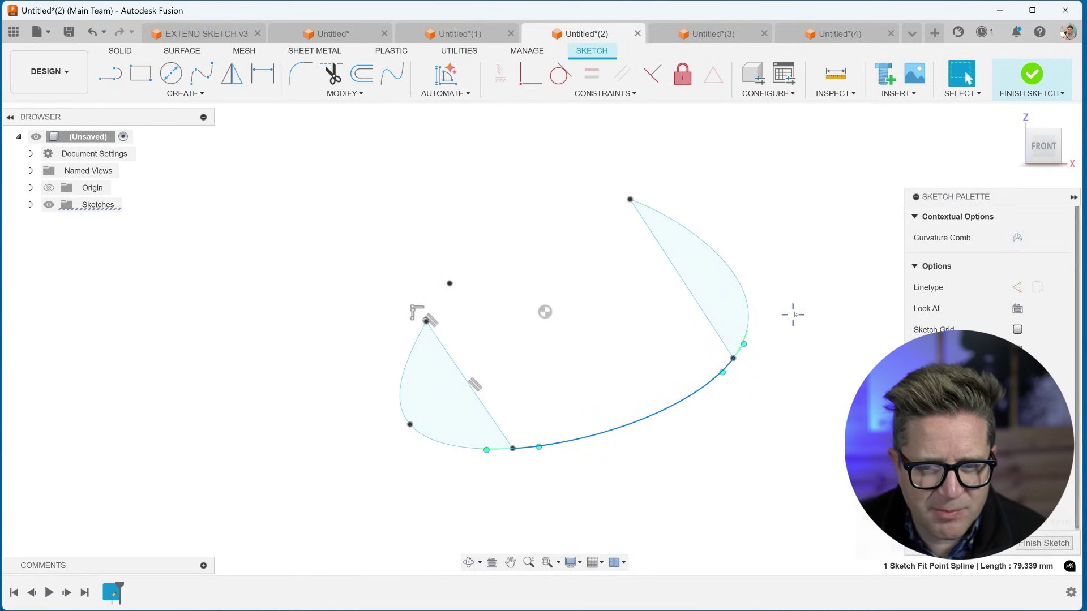
left_click(747, 295)
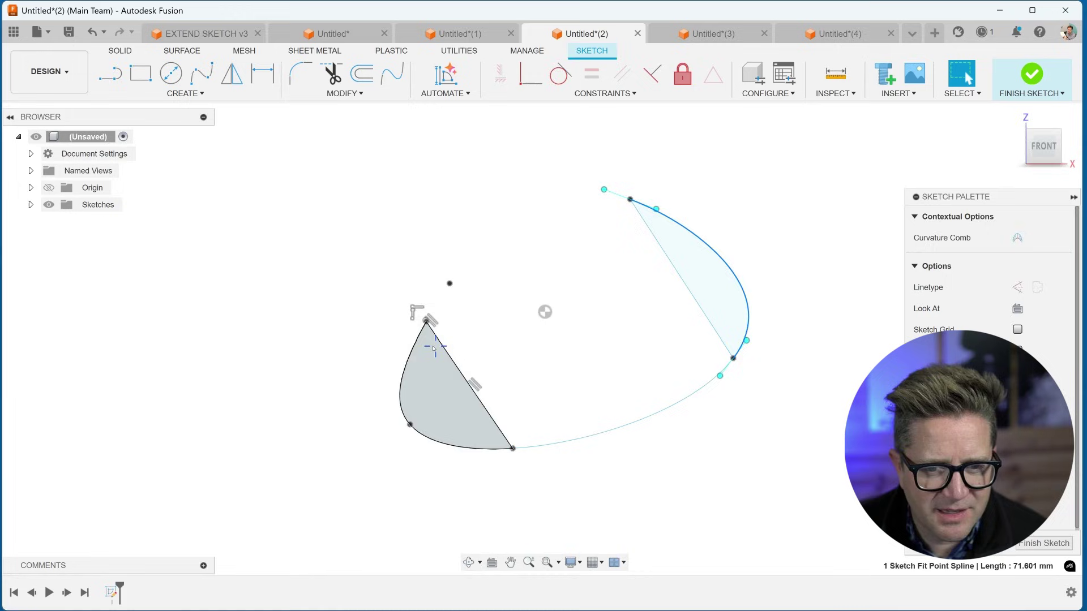
left_click(413, 352)
scroll(470, 291, "down", 2)
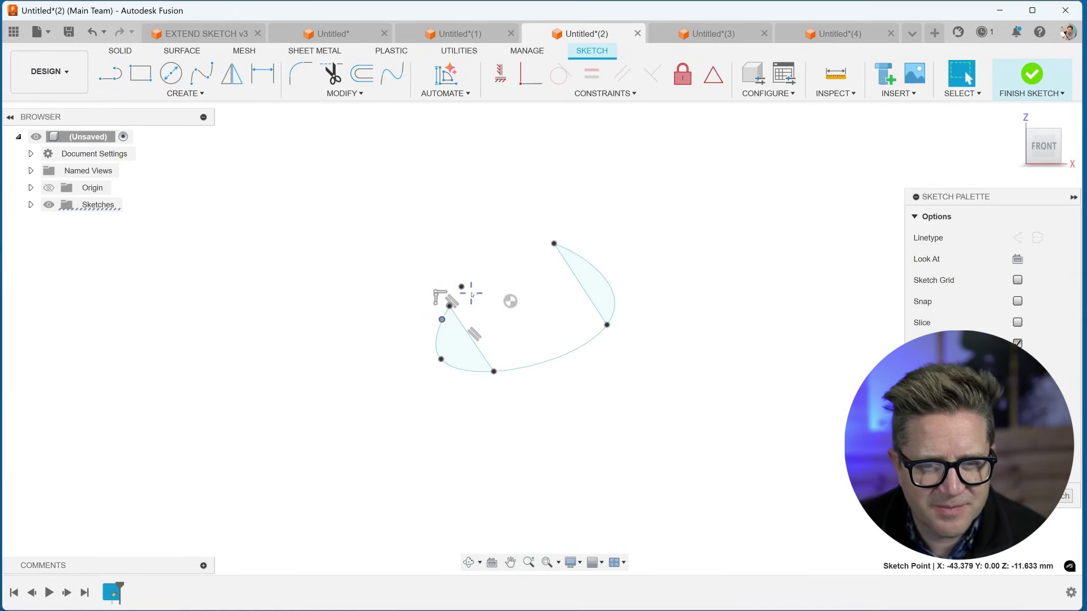
scroll(459, 306, "up", 5)
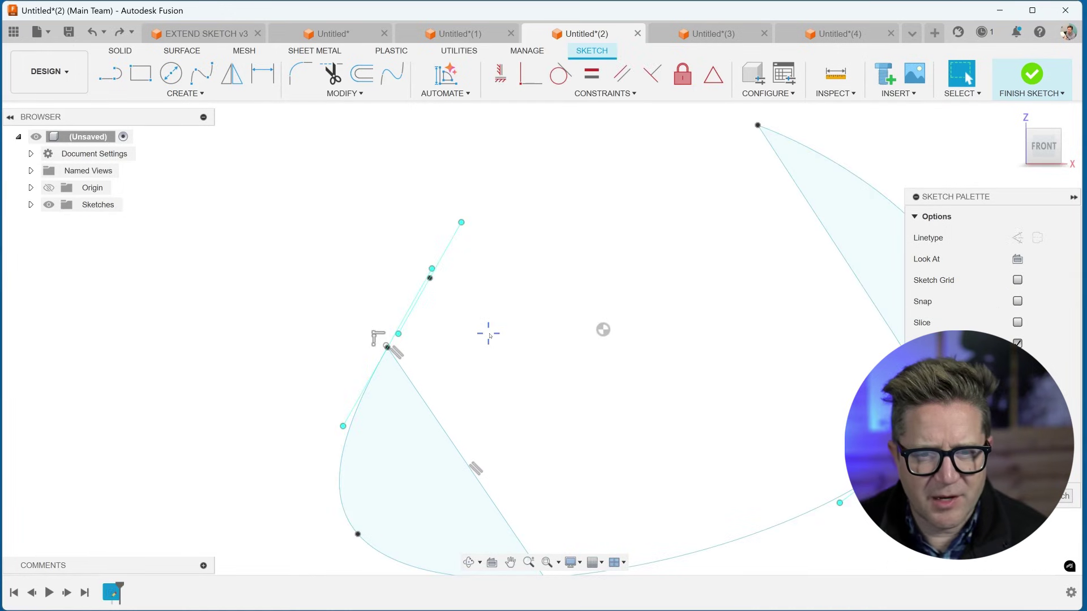
scroll(489, 334, "down", 5)
left_click(500, 178)
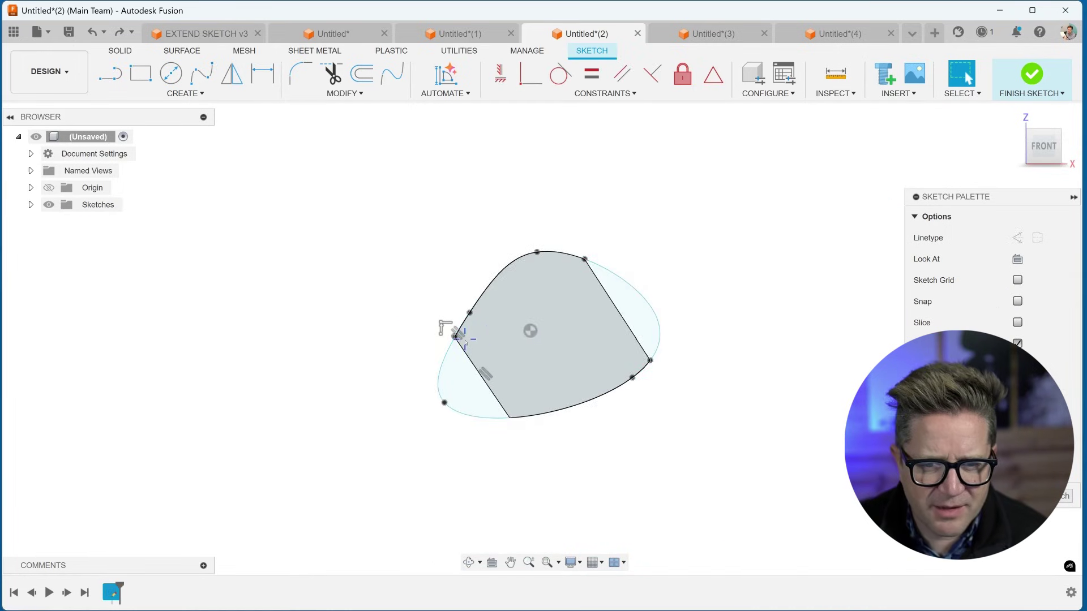
Examine the extent of the upper and lower spline segments by selecting each one
left_click(475, 303)
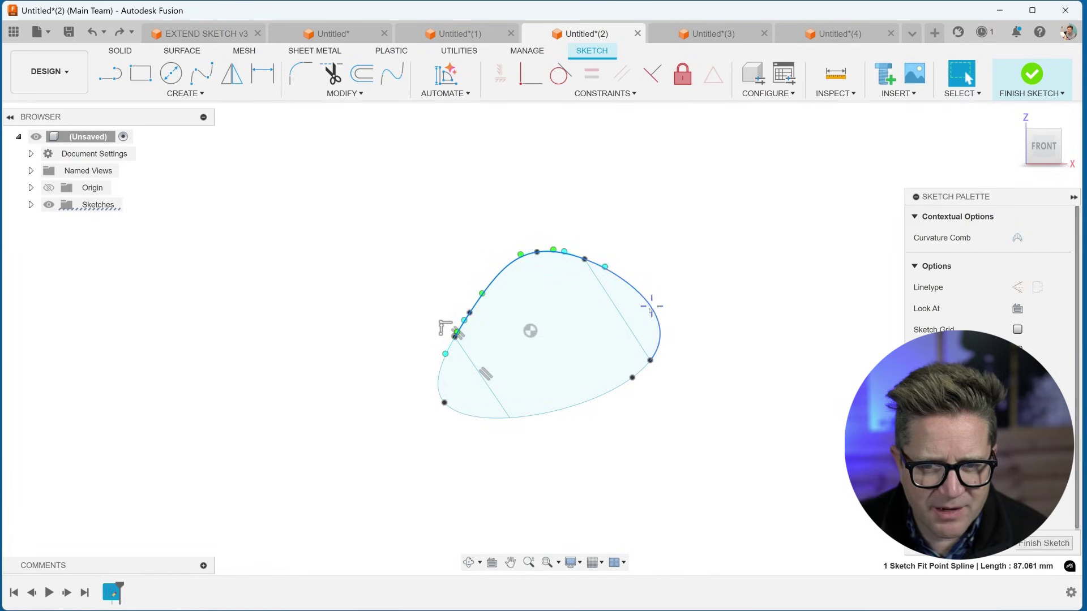
left_click(592, 404)
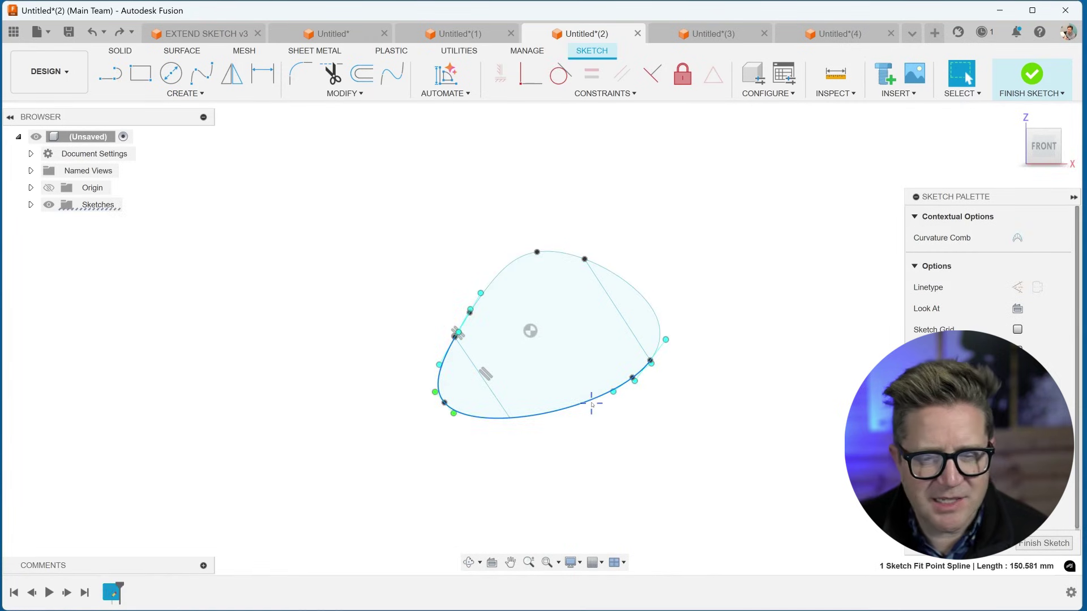
scroll(503, 428, "up", 1)
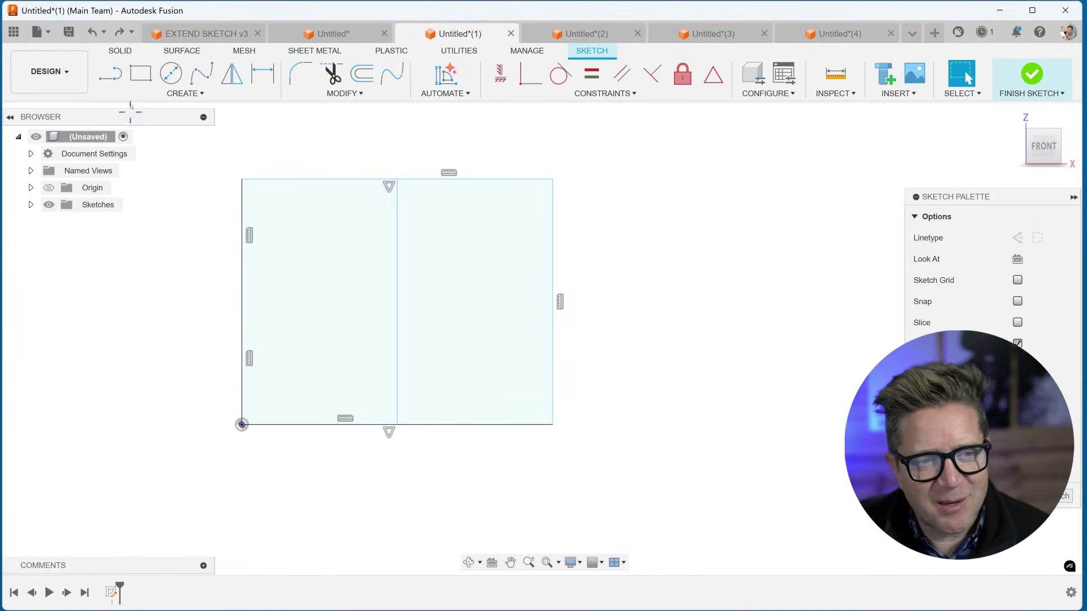
Draw a horizontal line about 120 mm long through the lower part of the rectangle, extending past both sides
key("l")
left_click(147, 360)
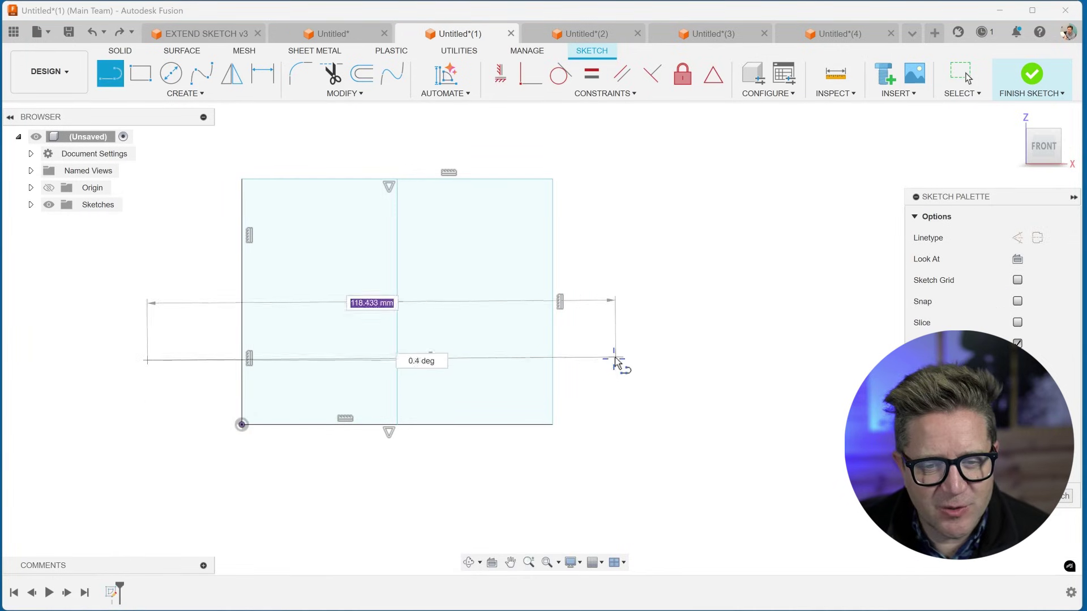
left_click(626, 360)
key("Escape")
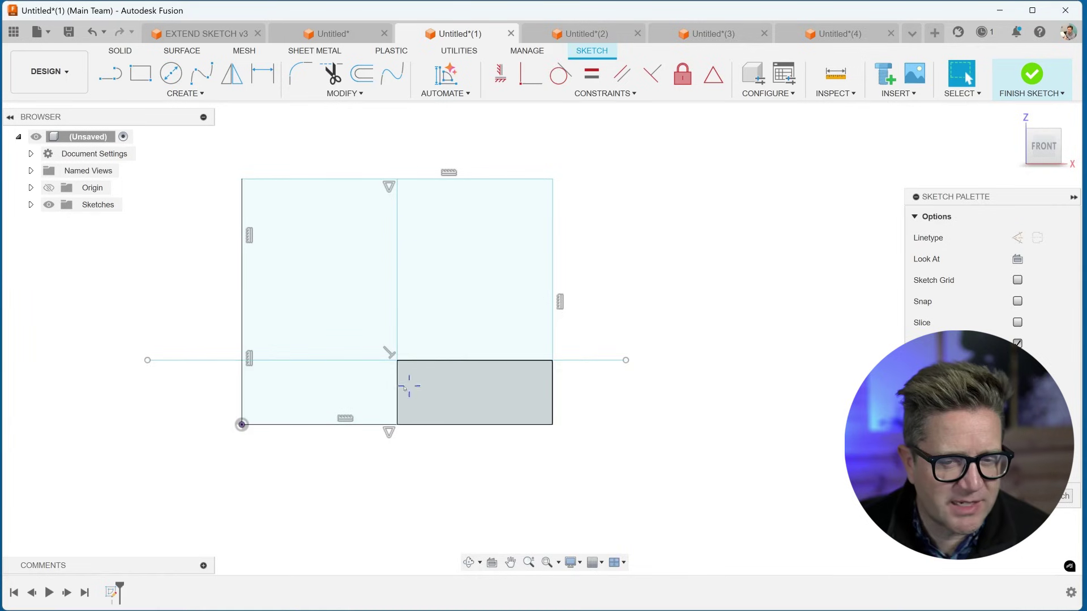
left_click(212, 360)
left_click(156, 233)
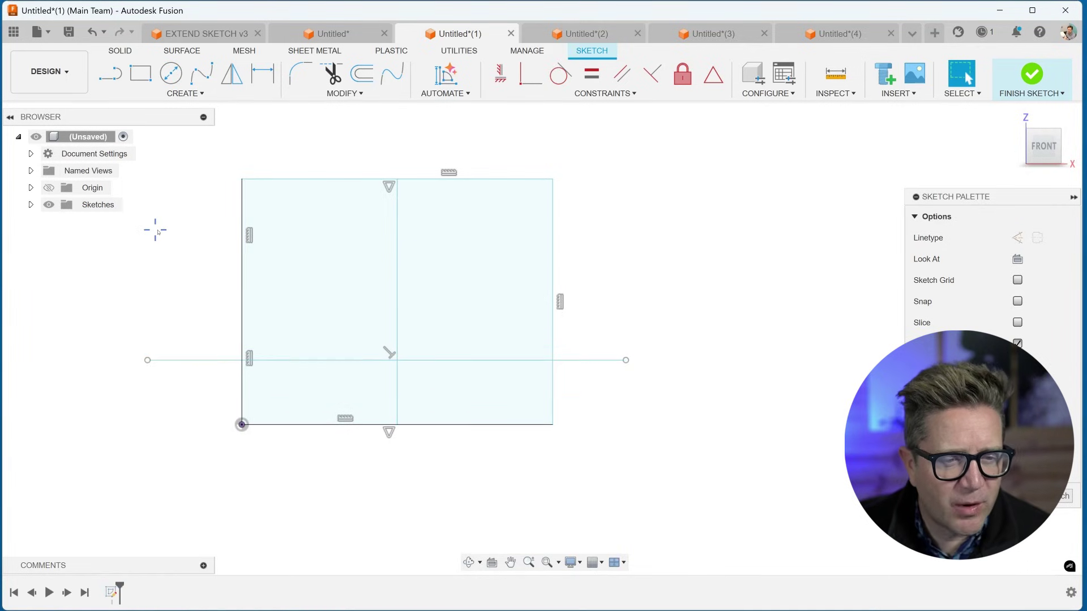
Break the horizontal line where it crosses the rectangle's left side, the vertical middle line and the right side
type("sbreak")
key("Return")
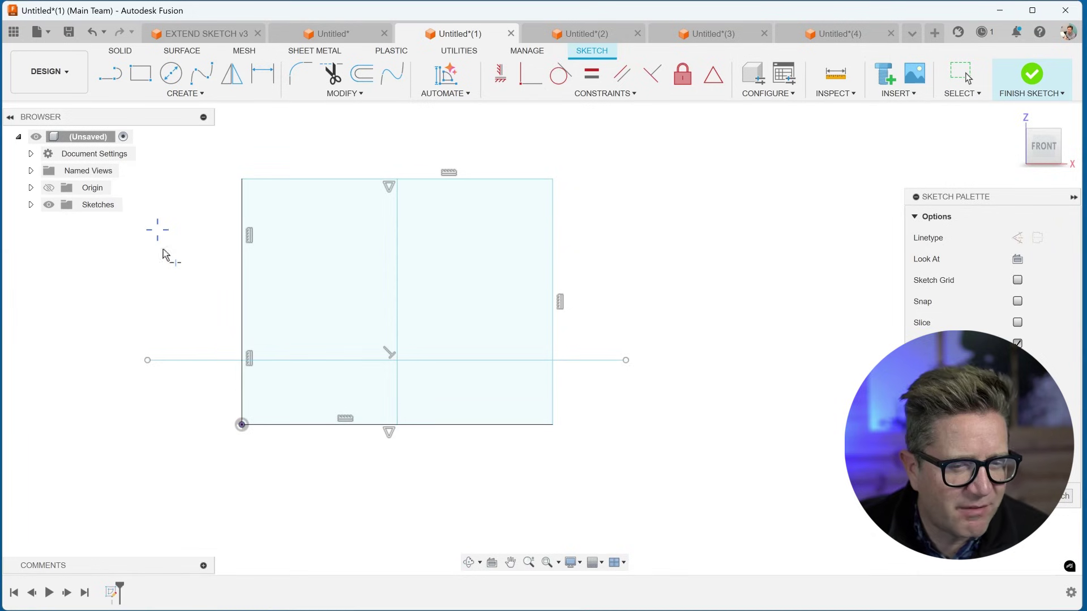
left_click(227, 366)
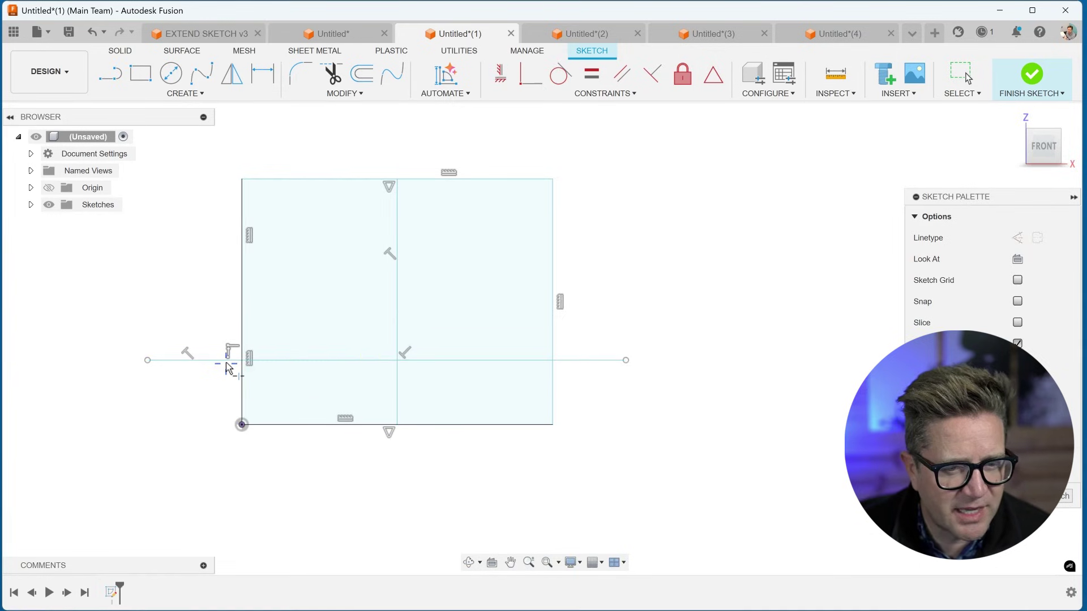
left_click(383, 361)
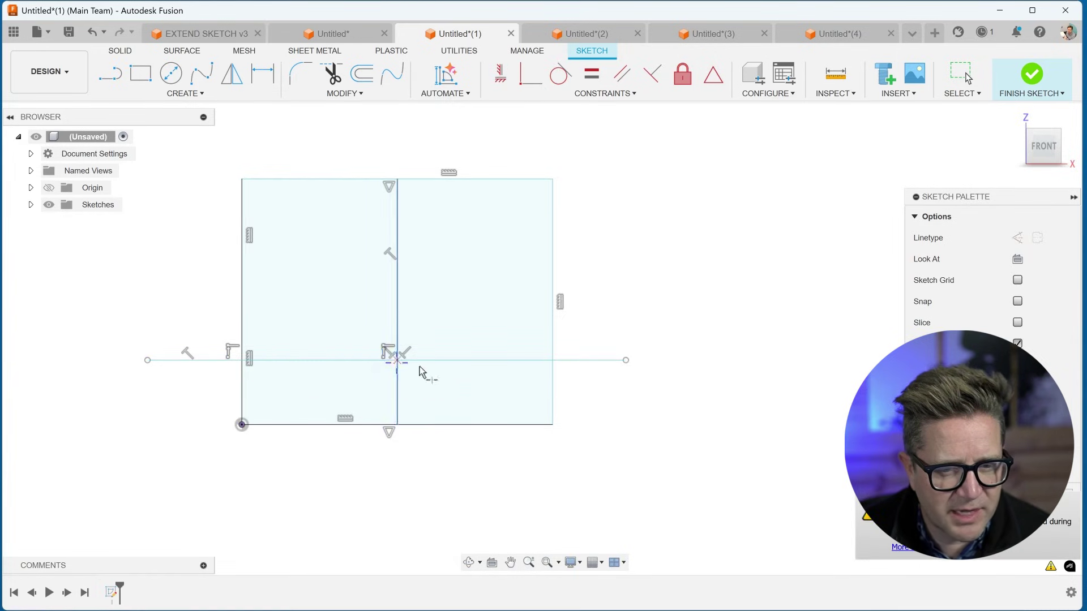
left_click(536, 364)
key("Escape")
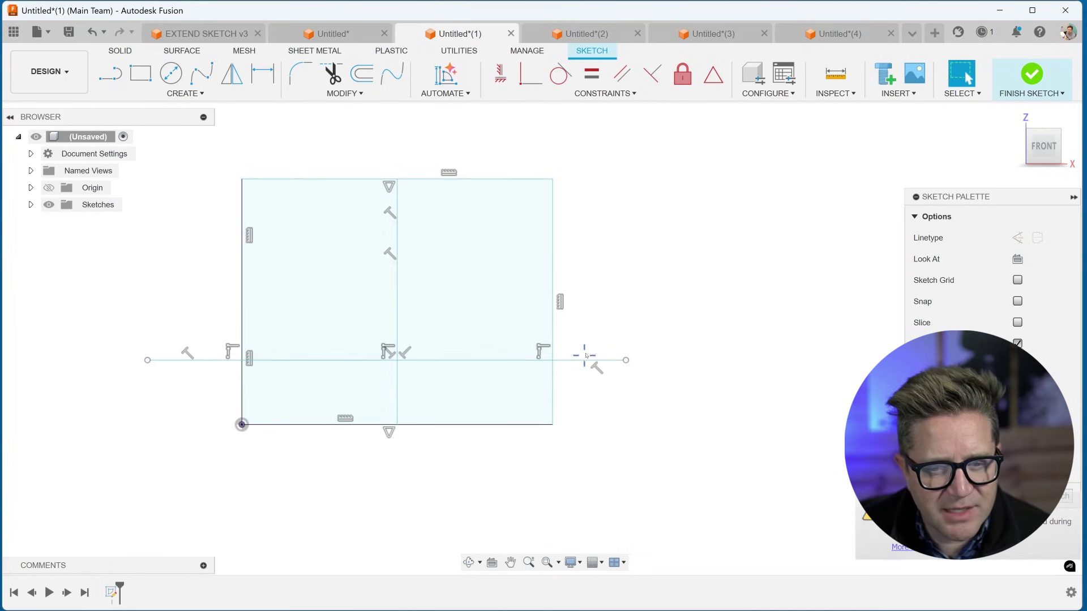
Delete the perpendicular constraints on both outer line segments and test their movement by pulling their free ends upward
left_click_drag(626, 360, 631, 327)
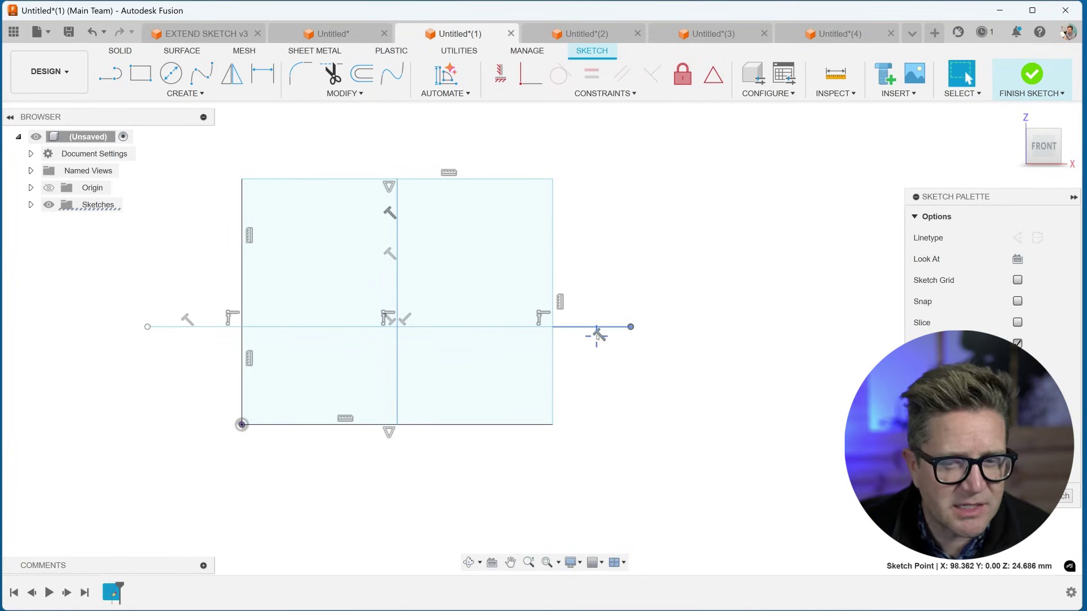
key("Delete")
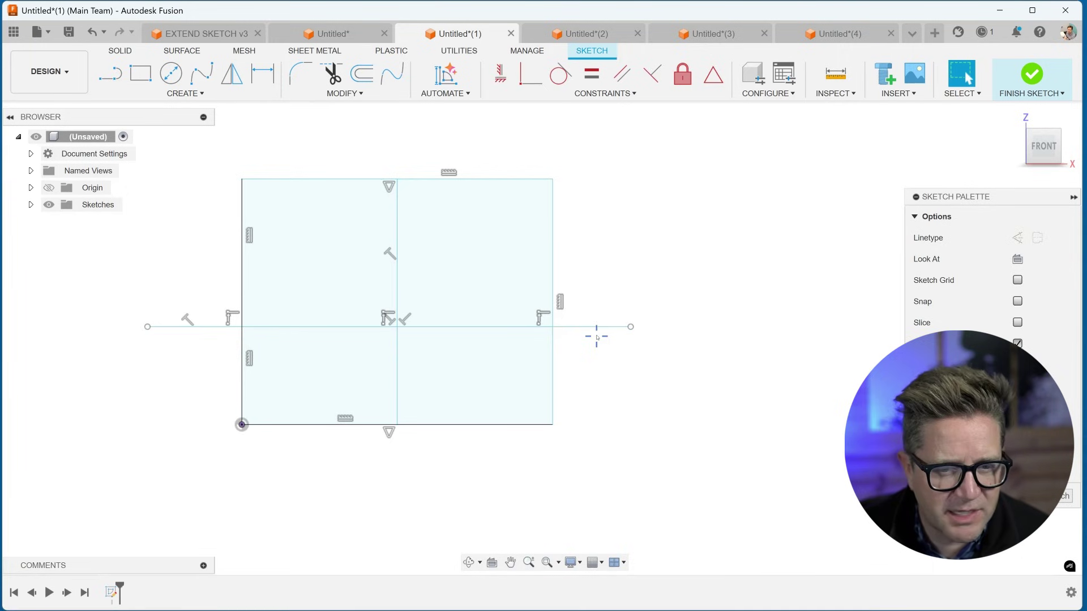
left_click(187, 319)
key("Delete")
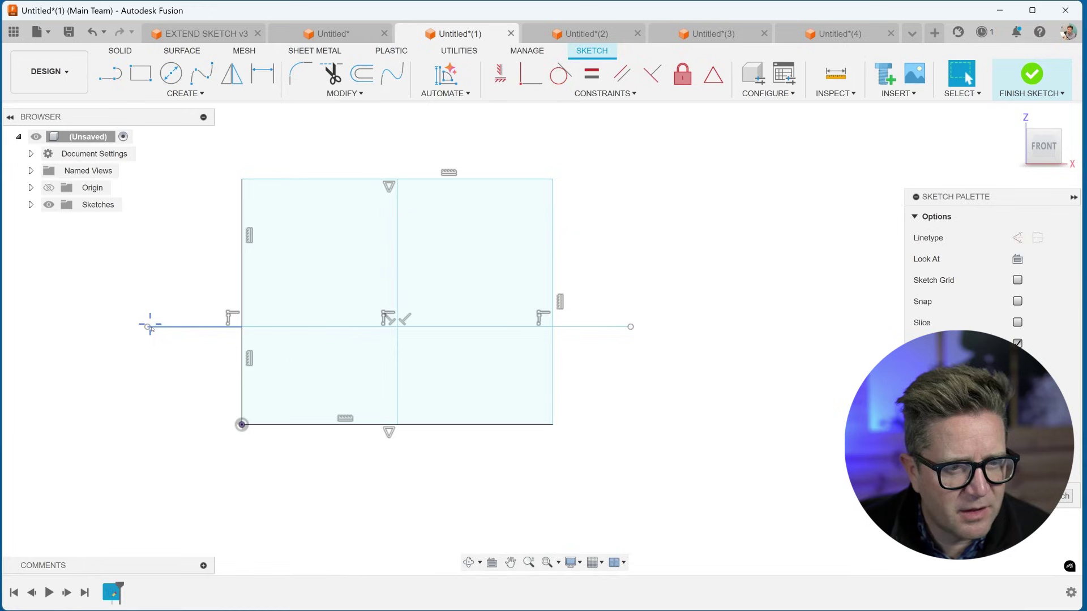
left_click_drag(150, 328, 170, 262)
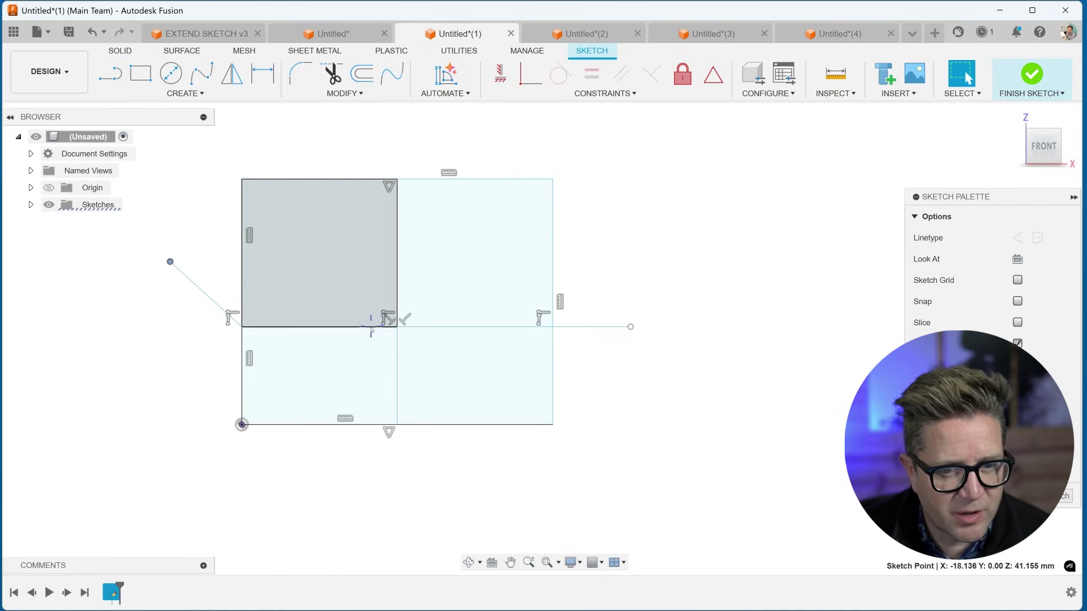
Delete the perpendicular constraint on the inner right segment and reposition the inner segments and their shared point on the vertical middle line
left_click_drag(369, 327, 379, 345)
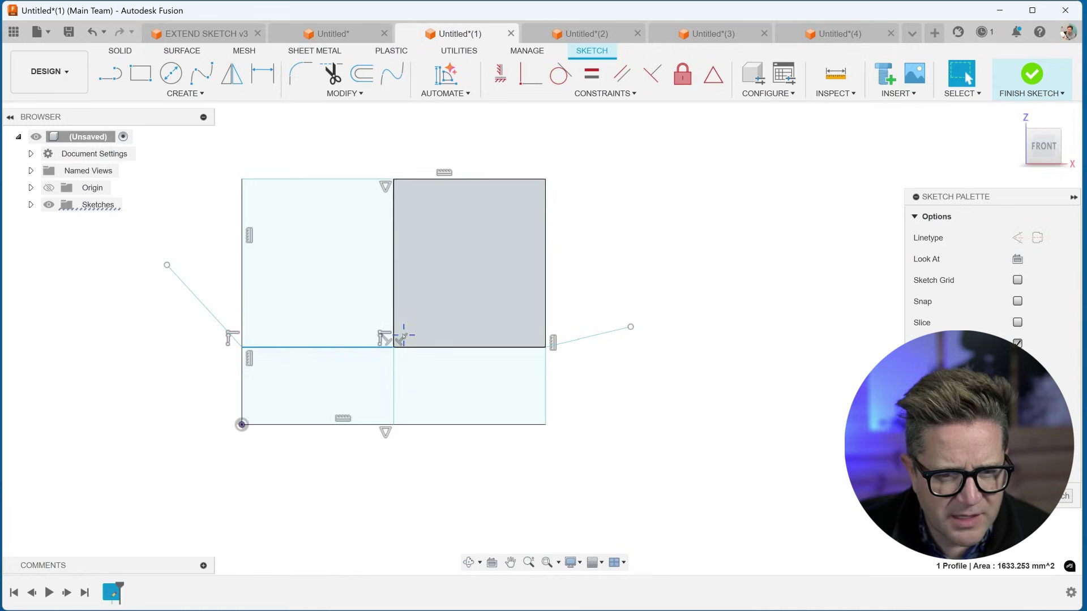
left_click(403, 336)
left_click(403, 337)
key("Delete")
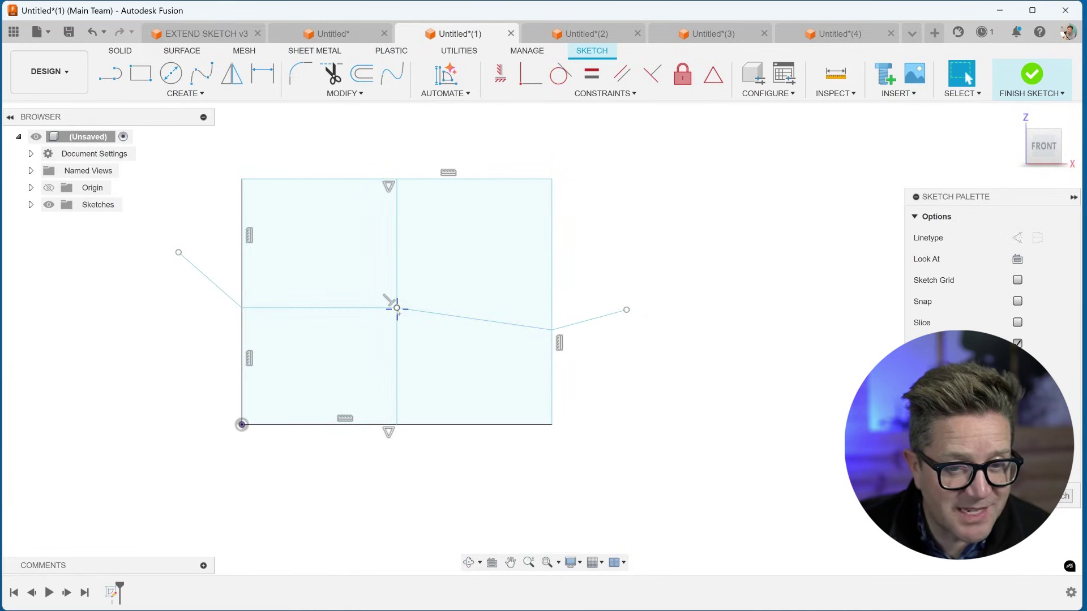
mouse_move(397, 309)
left_mouse_down()
mouse_move(398, 323)
mouse_move(401, 279)
left_mouse_up()
left_click(685, 455)
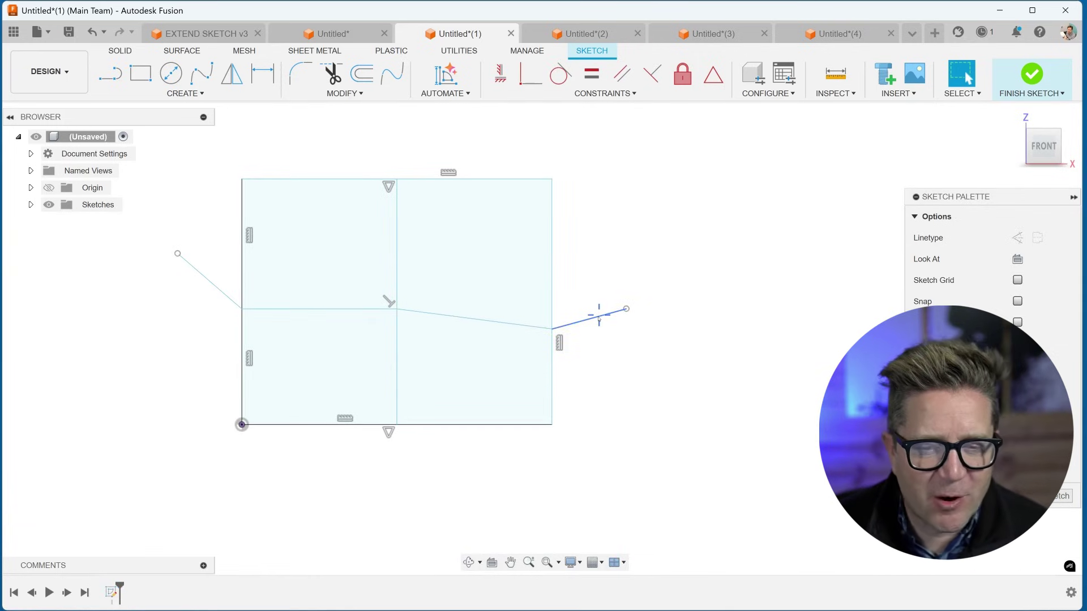
Trim away the outer segment beyond the rectangle's right side and the slanted segment in the rectangle's right half
key("Delete")
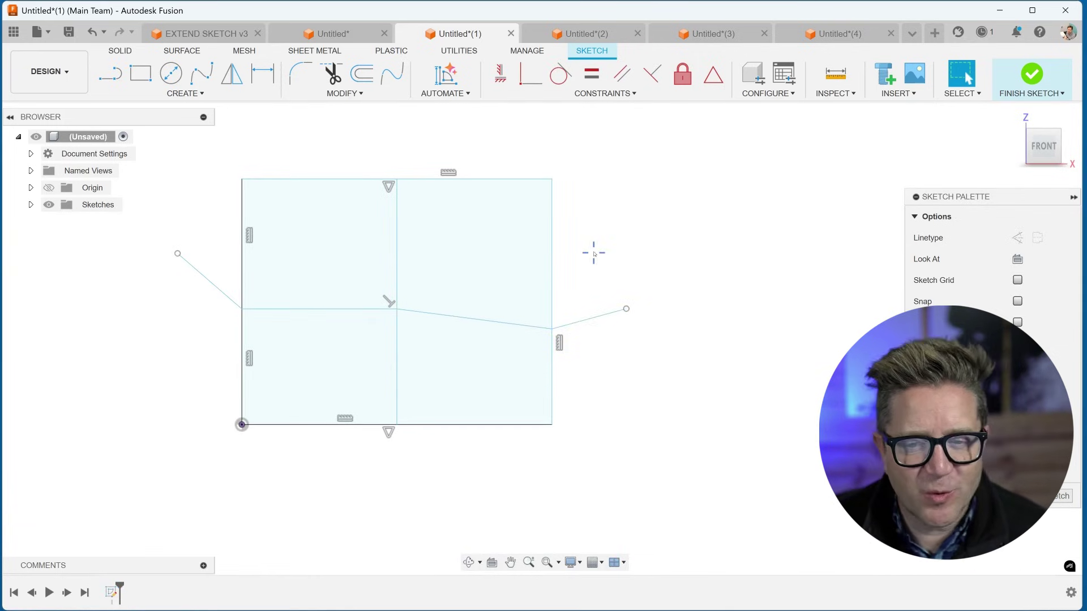
key("t")
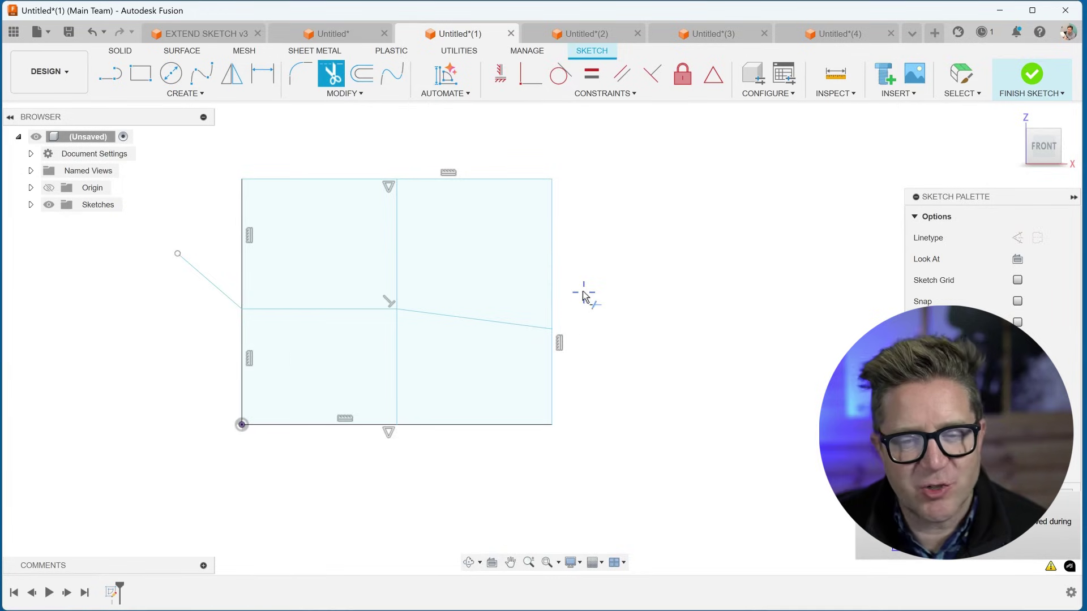
left_click(470, 319)
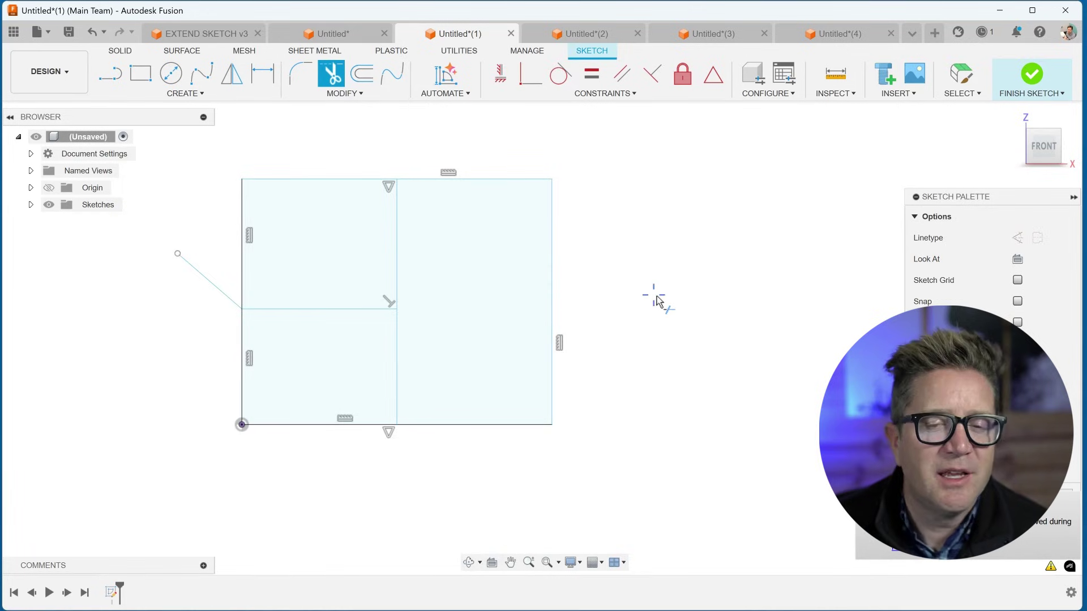